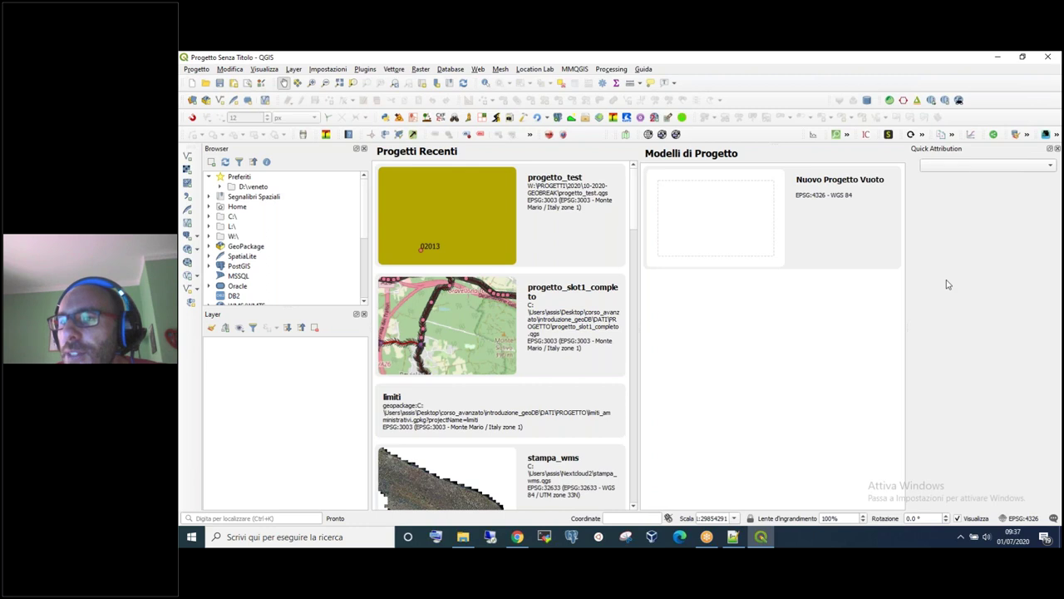
- Close the Quick Attribution panel
left_click(1057, 148)
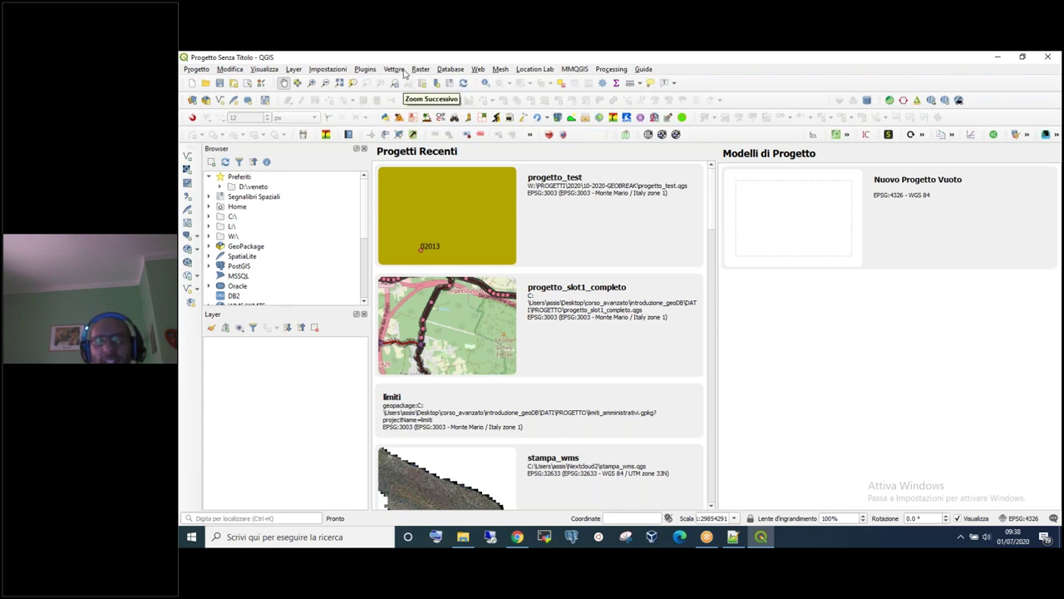
left_click(419, 70)
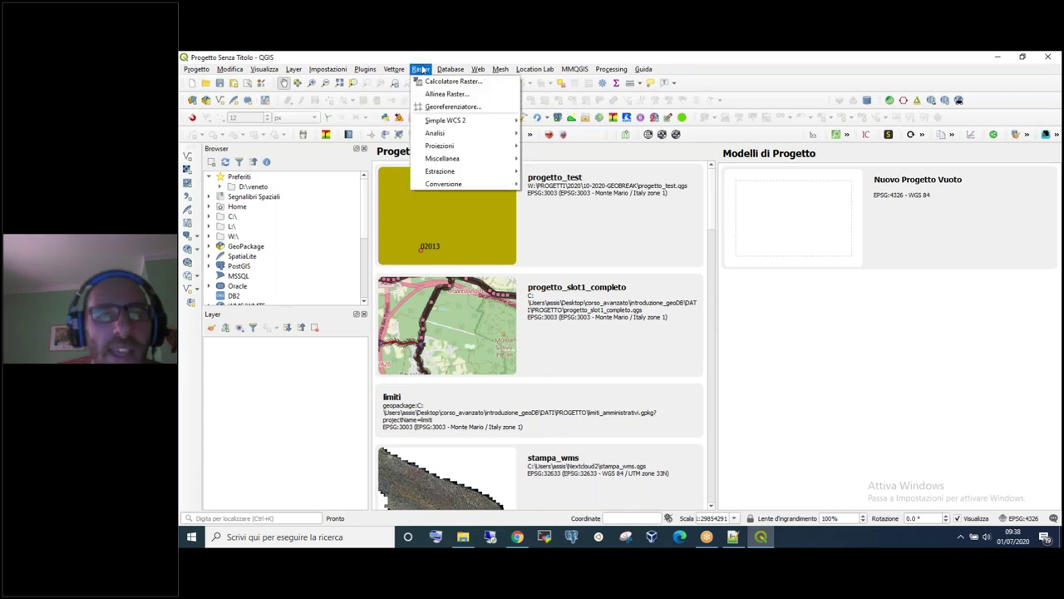
mouse_move(450, 70)
mouse_move(482, 71)
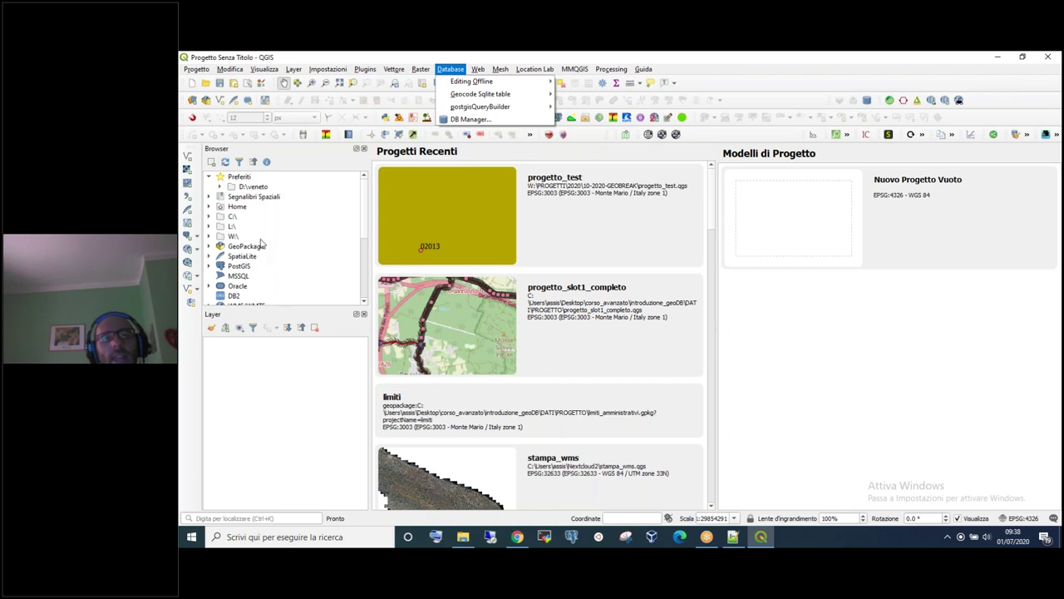
- Open the recent project progetto_test and remove its unavailable raster layer
left_click(553, 179)
double_click(554, 178)
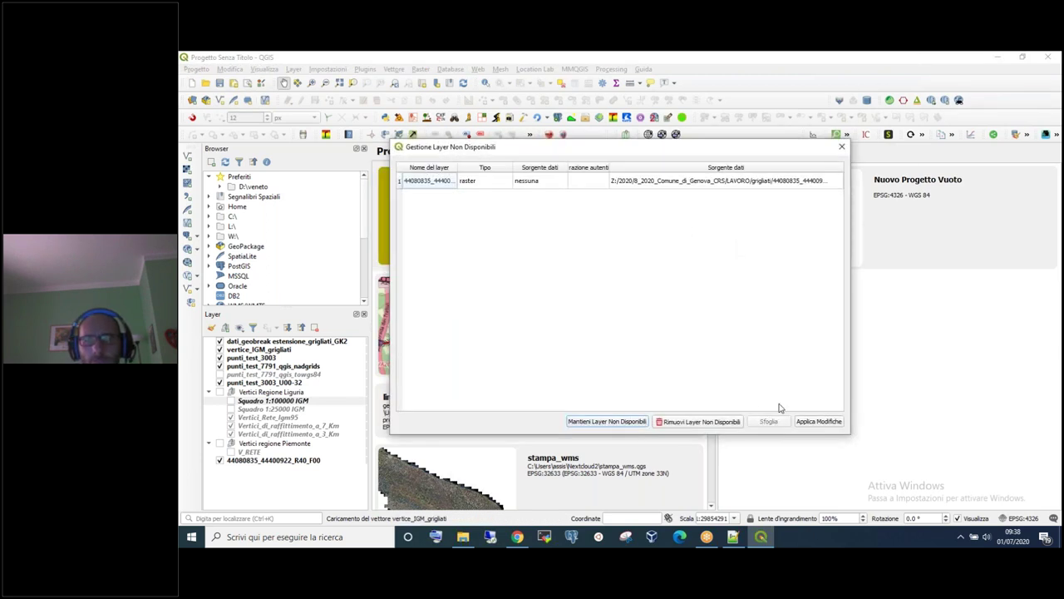
left_click(676, 426)
left_click(684, 306)
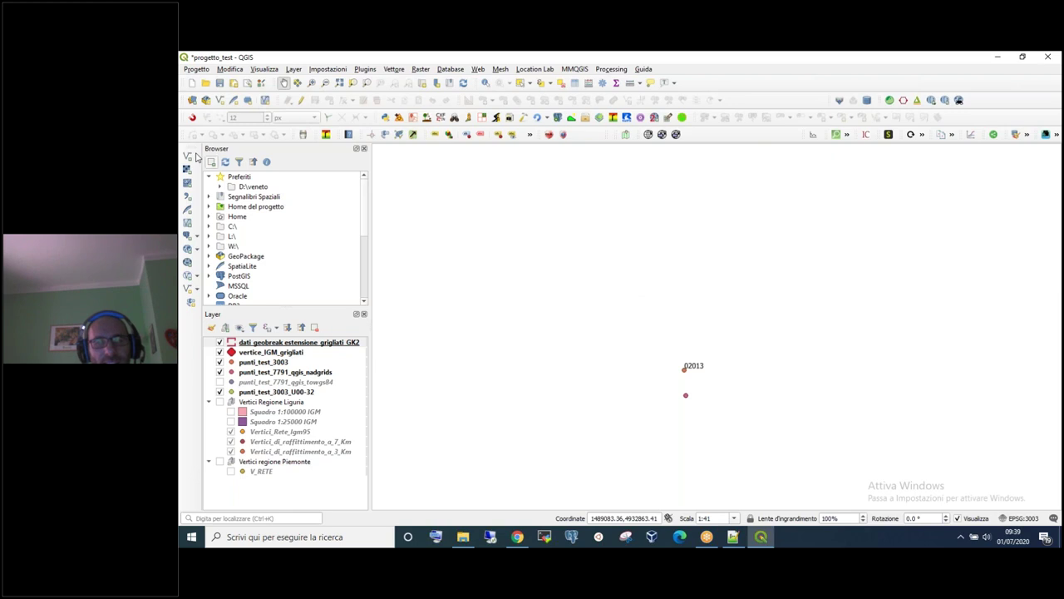
- Add the OSM Standard basemap from QuickMapServices to the project, covering the extent of dati_geobreak estensione_grigliati_GK2
right_click(301, 341)
left_click(337, 111)
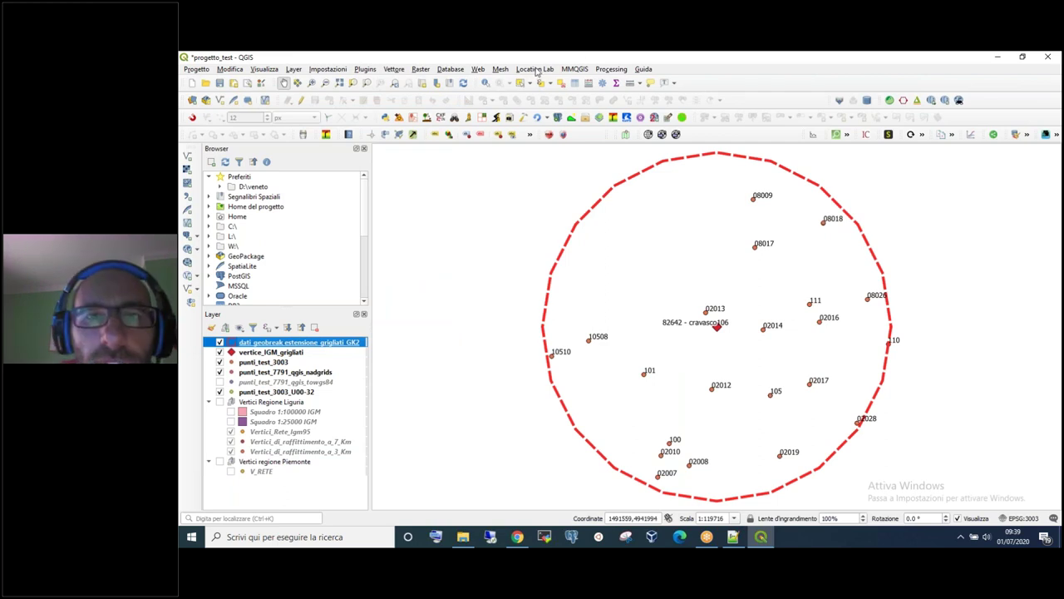
left_click(478, 69)
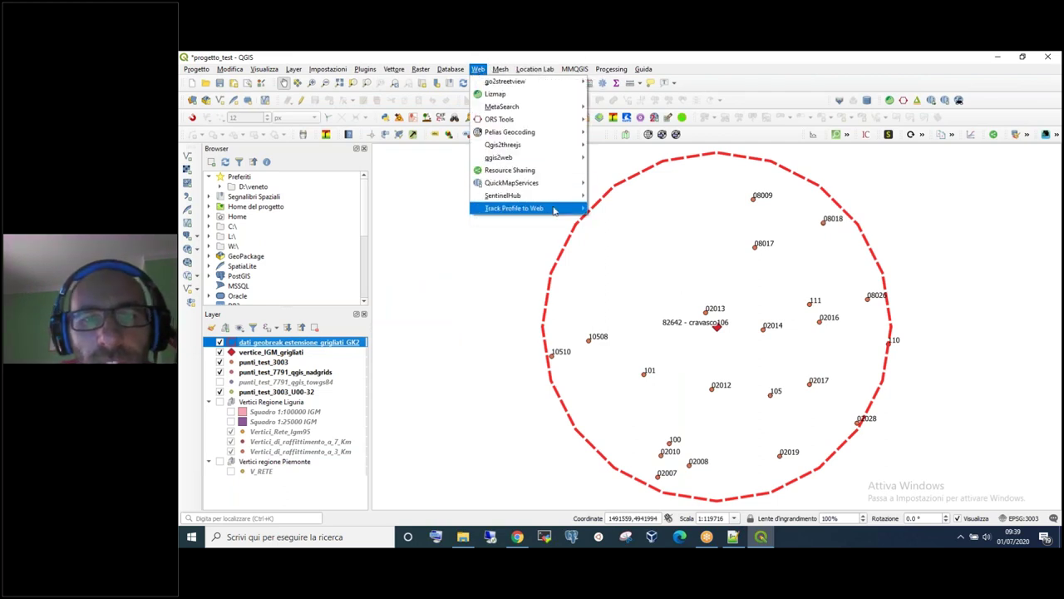
mouse_move(555, 212)
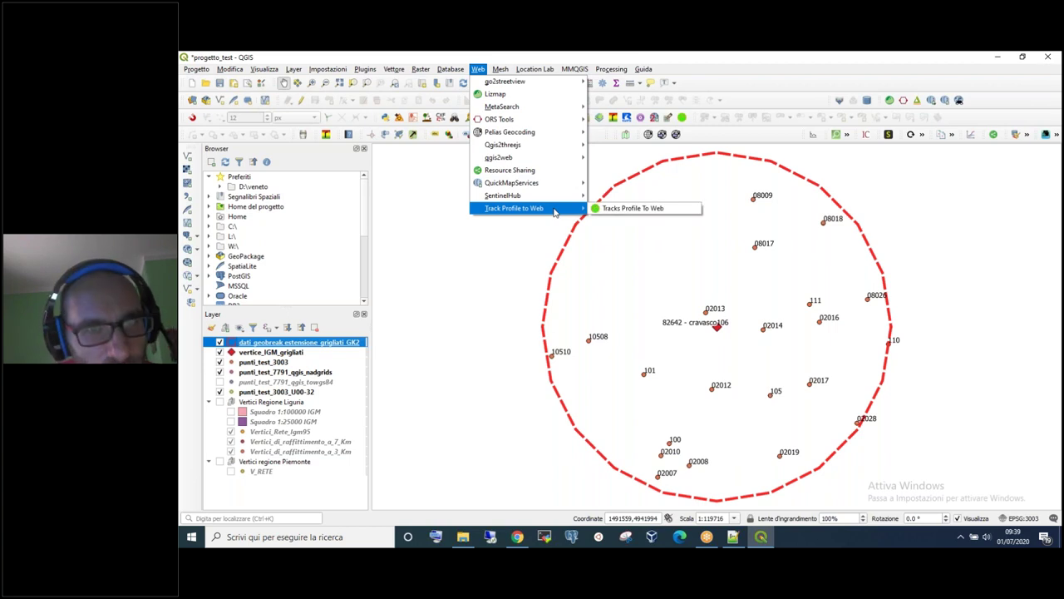
mouse_move(533, 162)
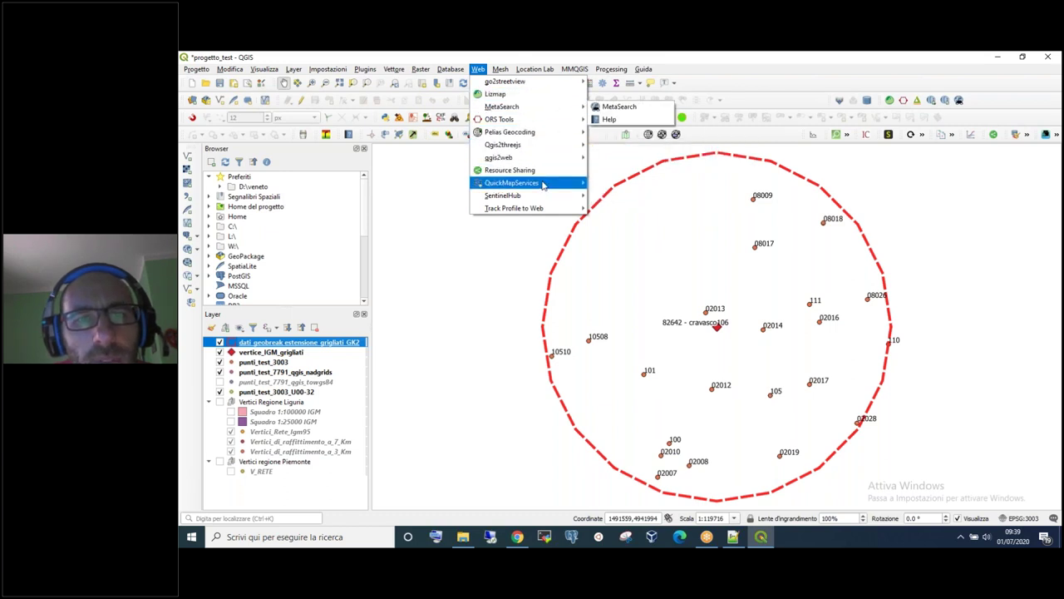
mouse_move(542, 185)
mouse_move(657, 476)
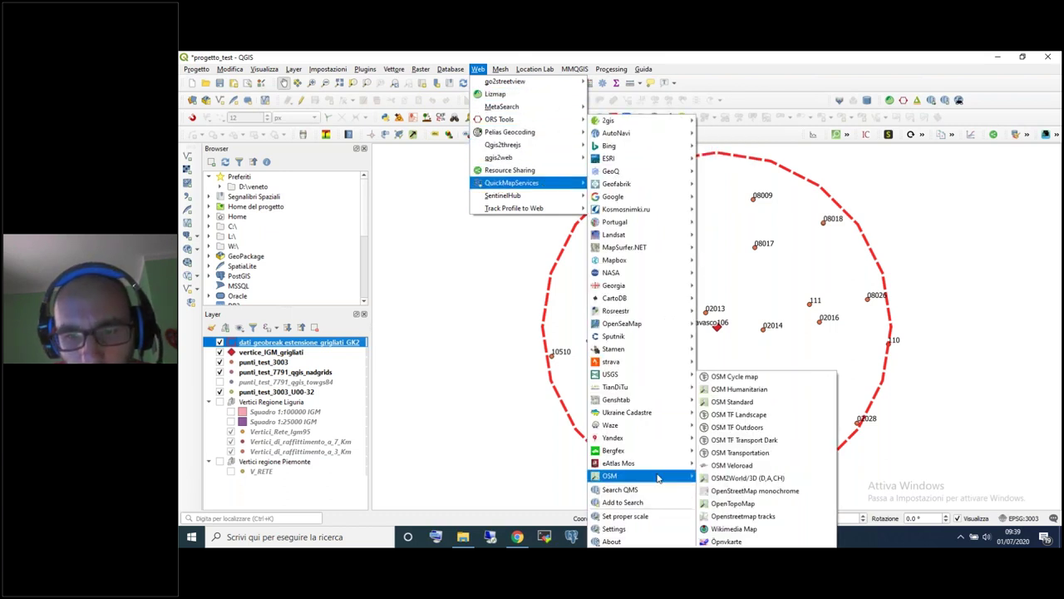
left_click(738, 404)
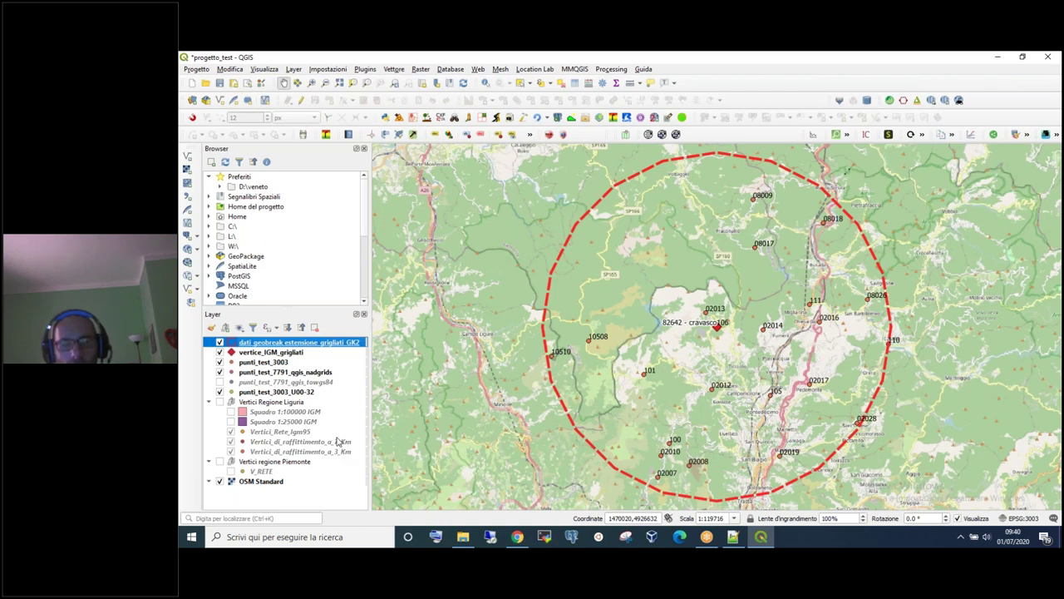
mouse_move(337, 442)
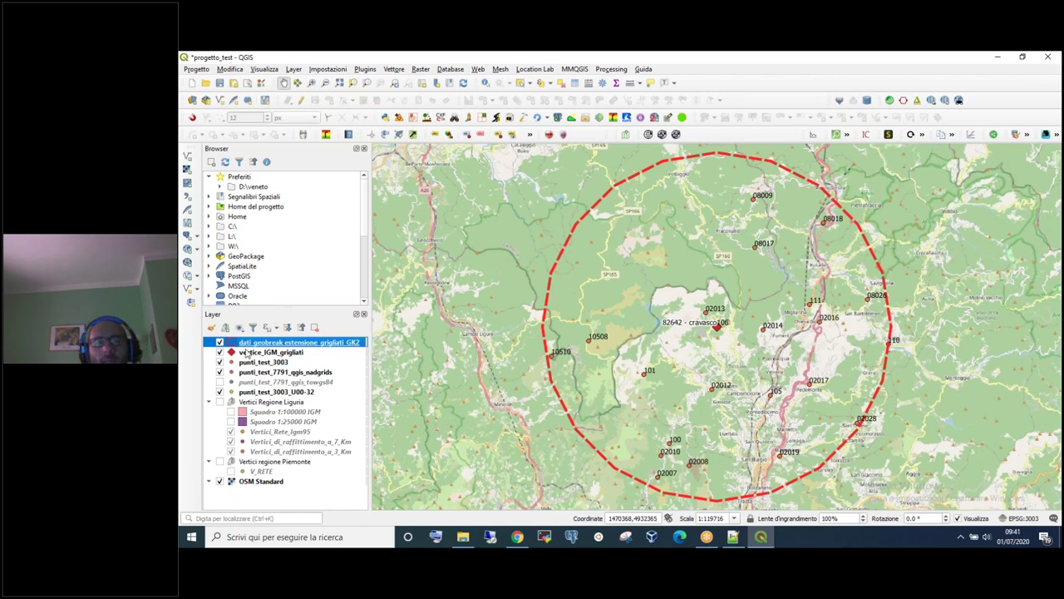
left_click(263, 364)
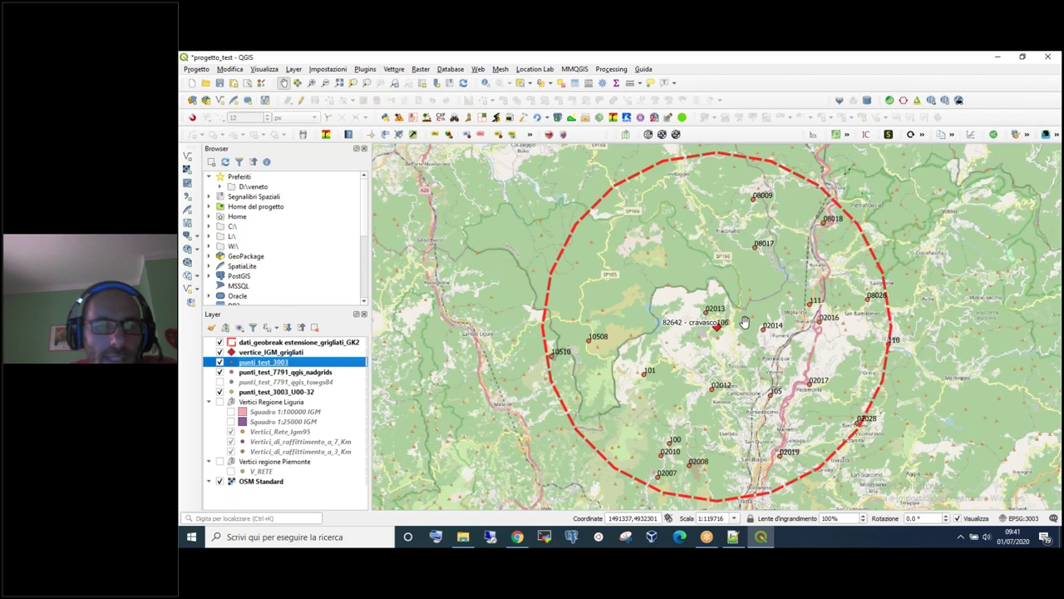
left_click(321, 445)
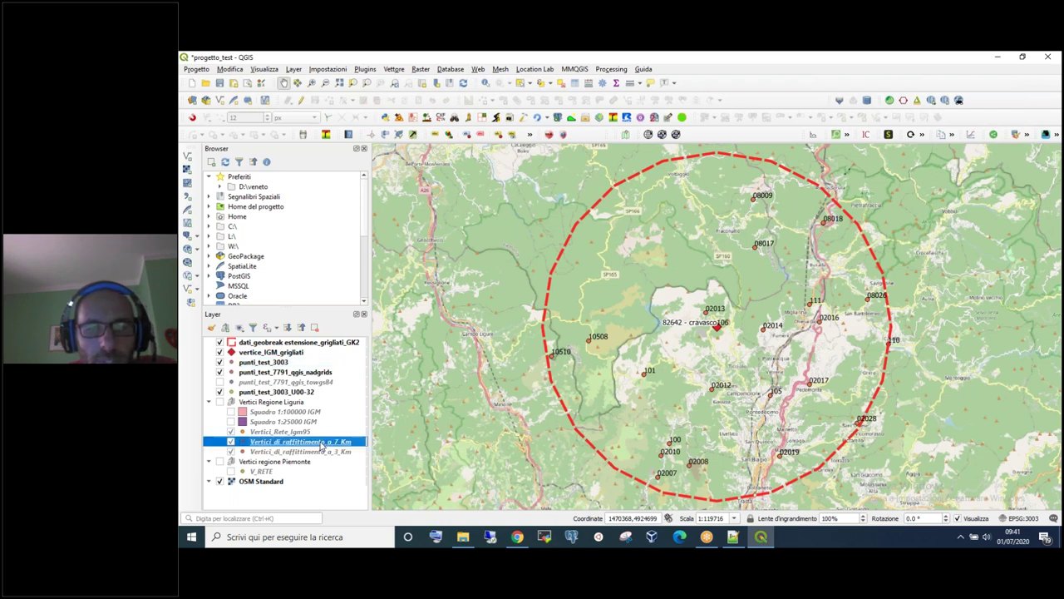
left_click(263, 452)
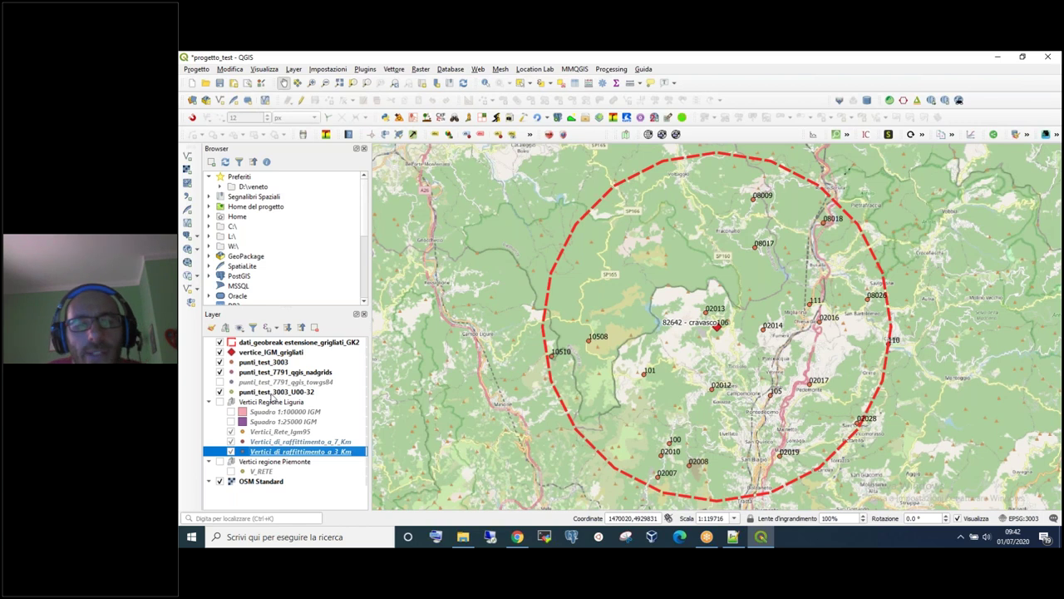
- Launch ConveRgo and review its options for grid usage, world files and coordinate-list text files
left_click(998, 57)
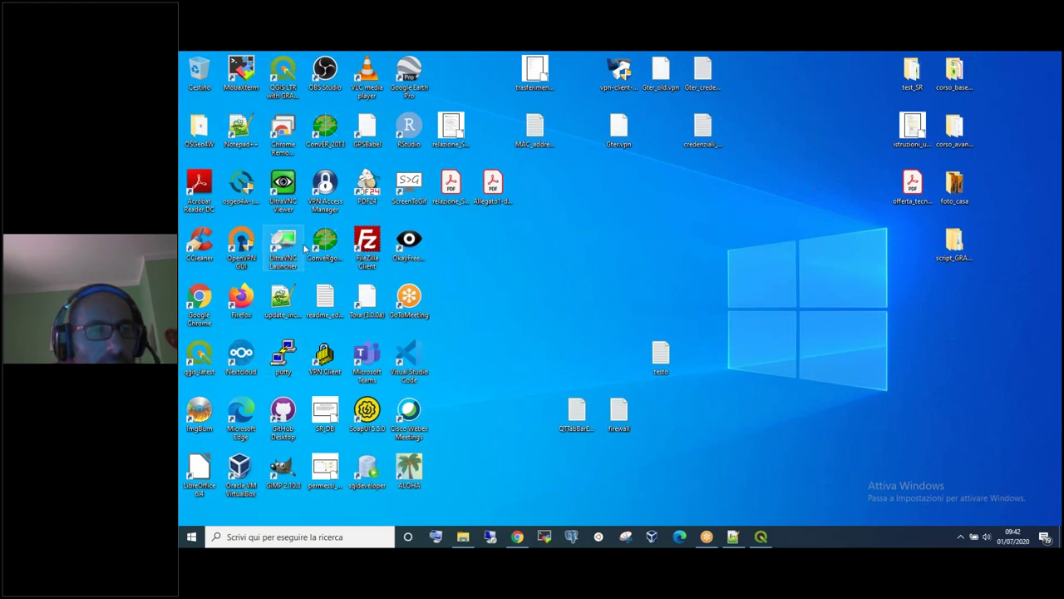
double_click(331, 260)
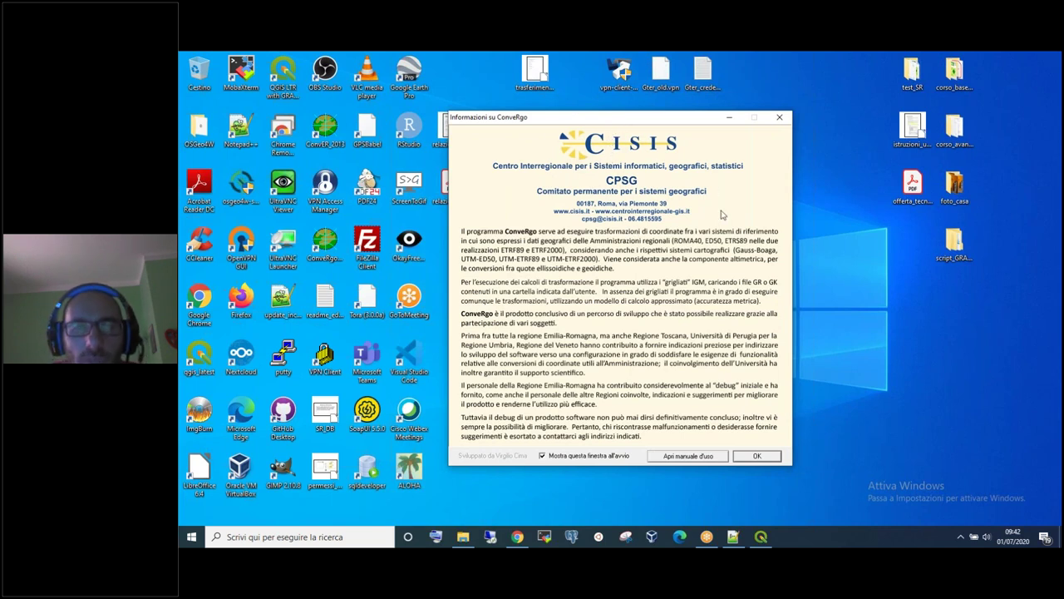
left_click(767, 462)
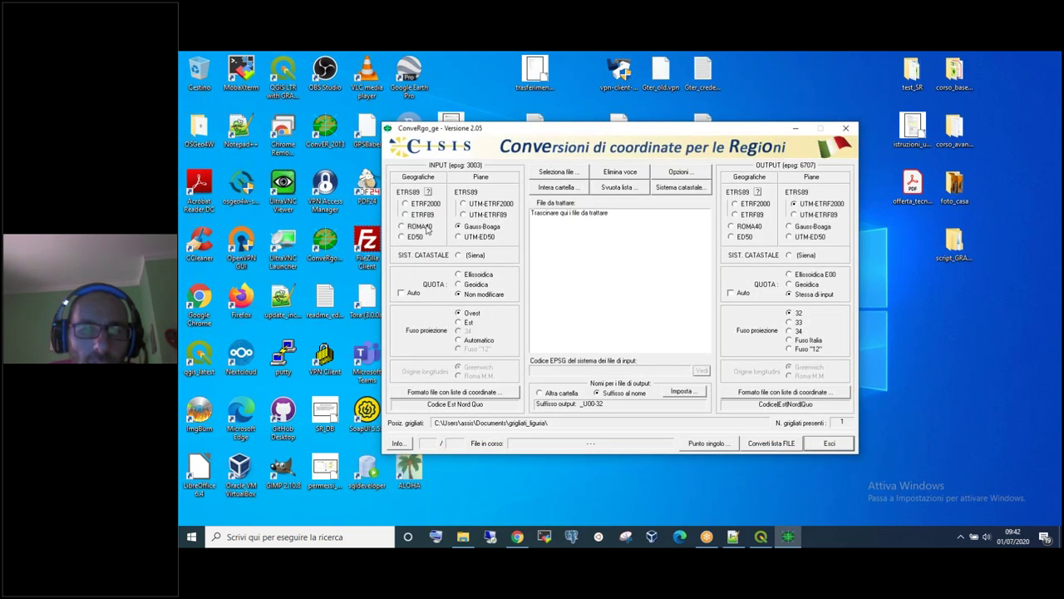
left_click(678, 171)
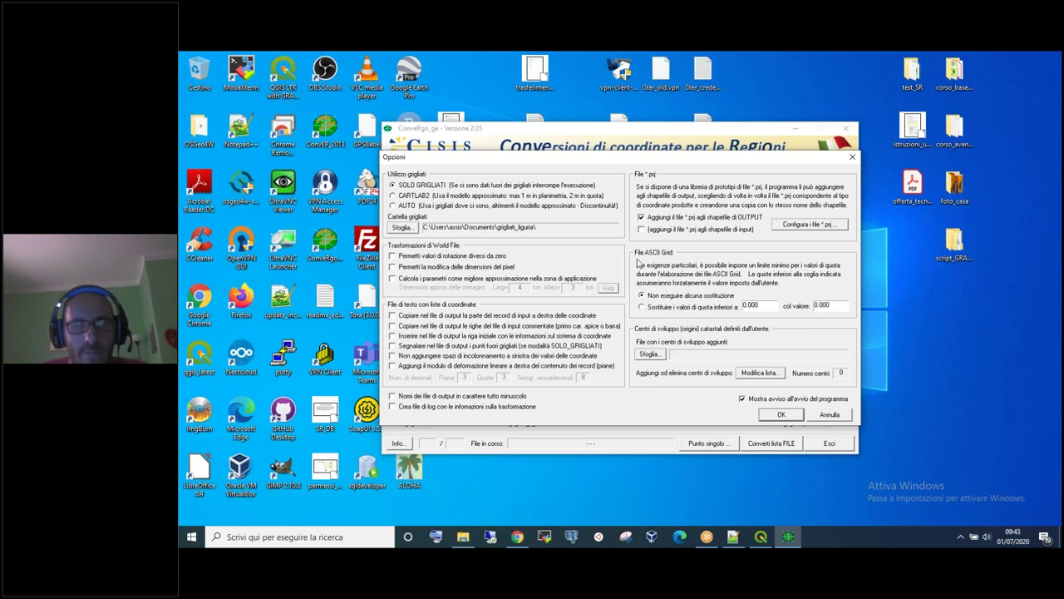
left_click(824, 416)
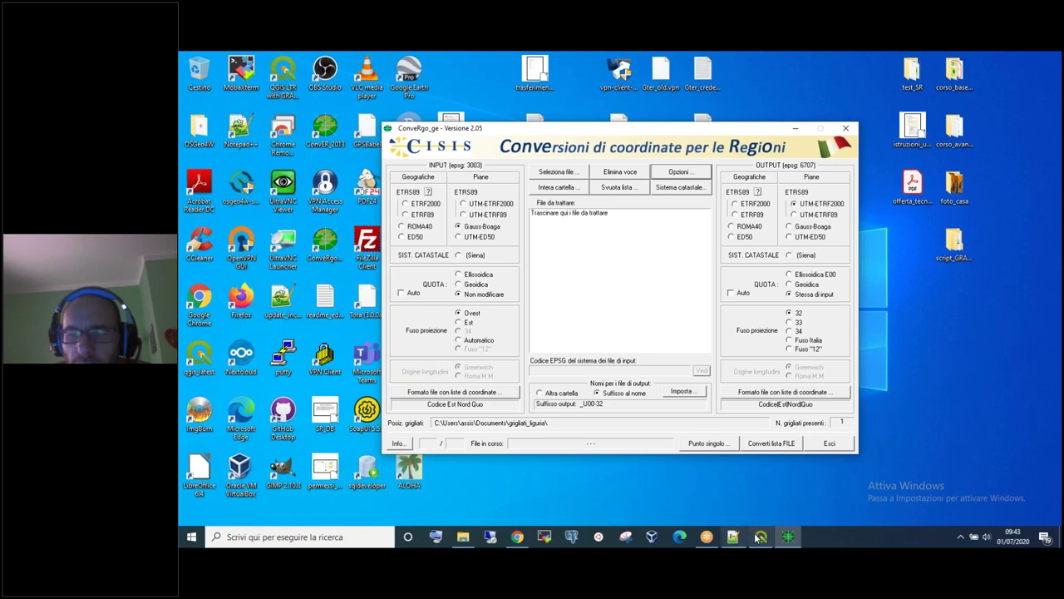
- Switch back to QGIS, hide the punti_test_7791_qgis_nadgrids layer and compare the points with punti_test_3003 hidden and shown
mouse_move(762, 539)
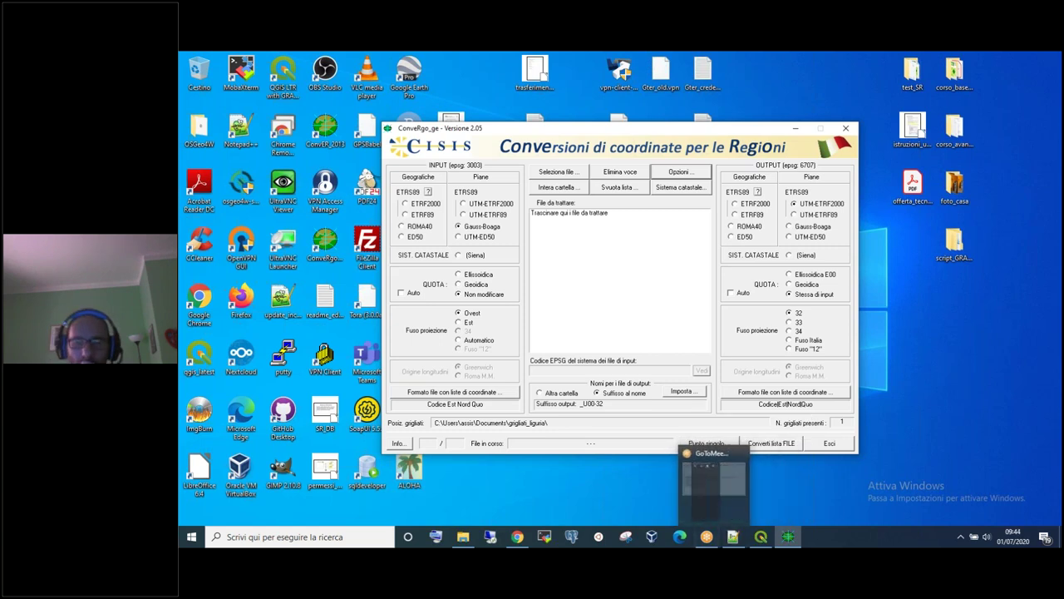
left_click(761, 537)
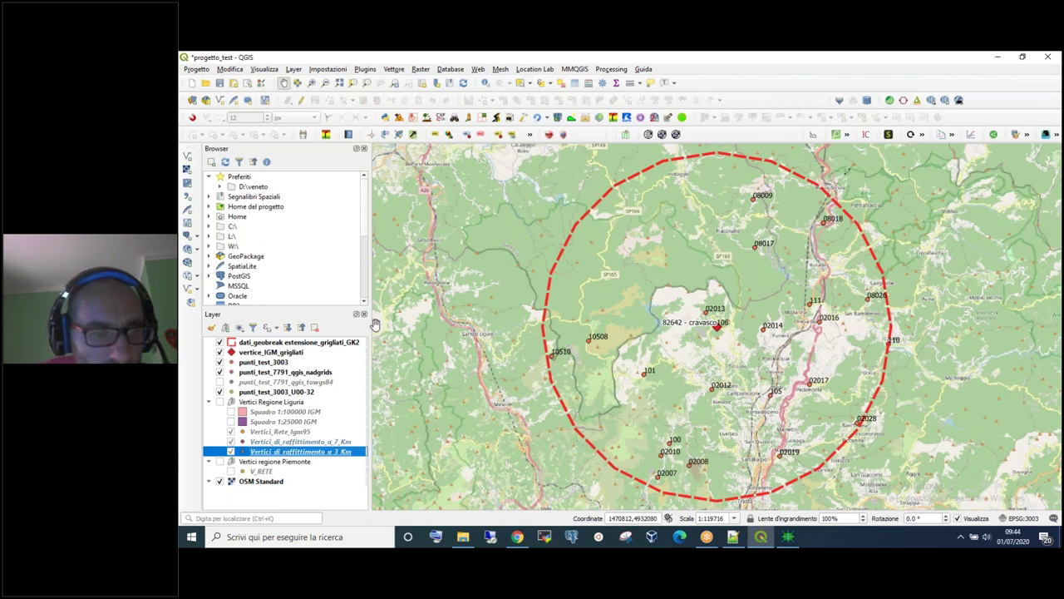
left_click(221, 373)
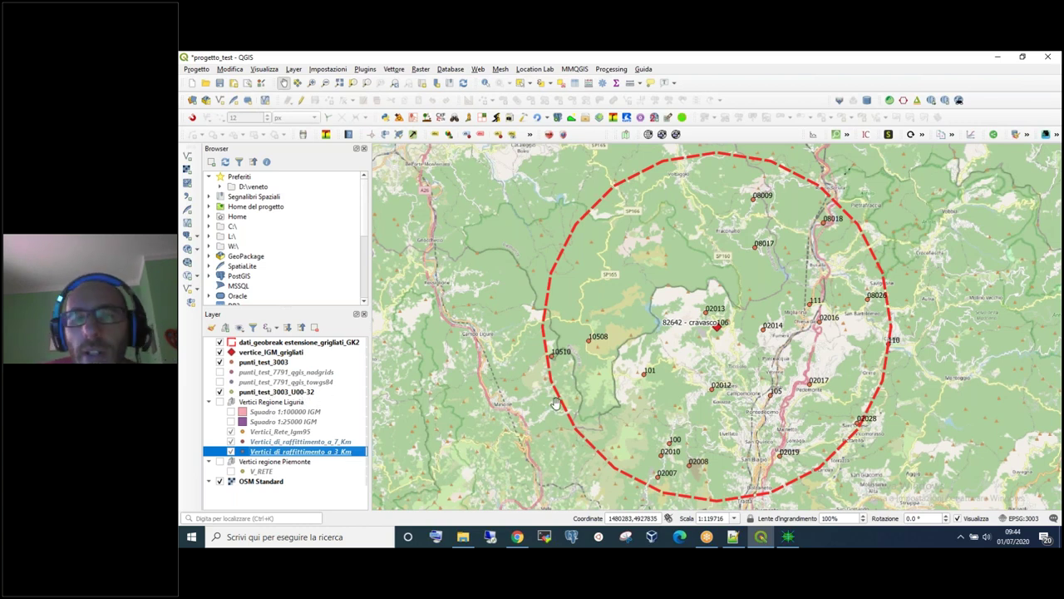
left_click(220, 363)
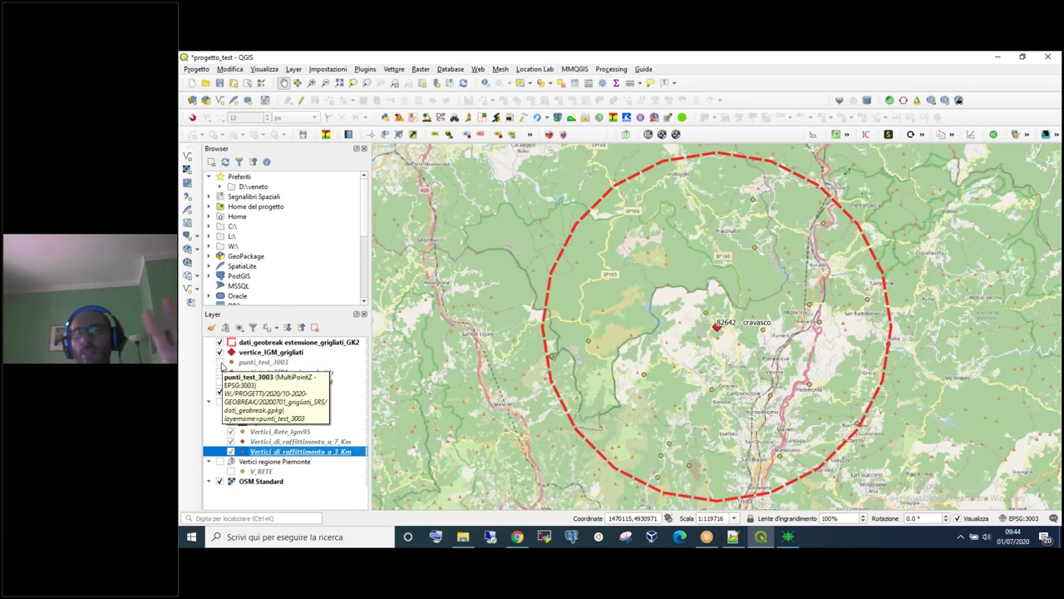
left_click(221, 364)
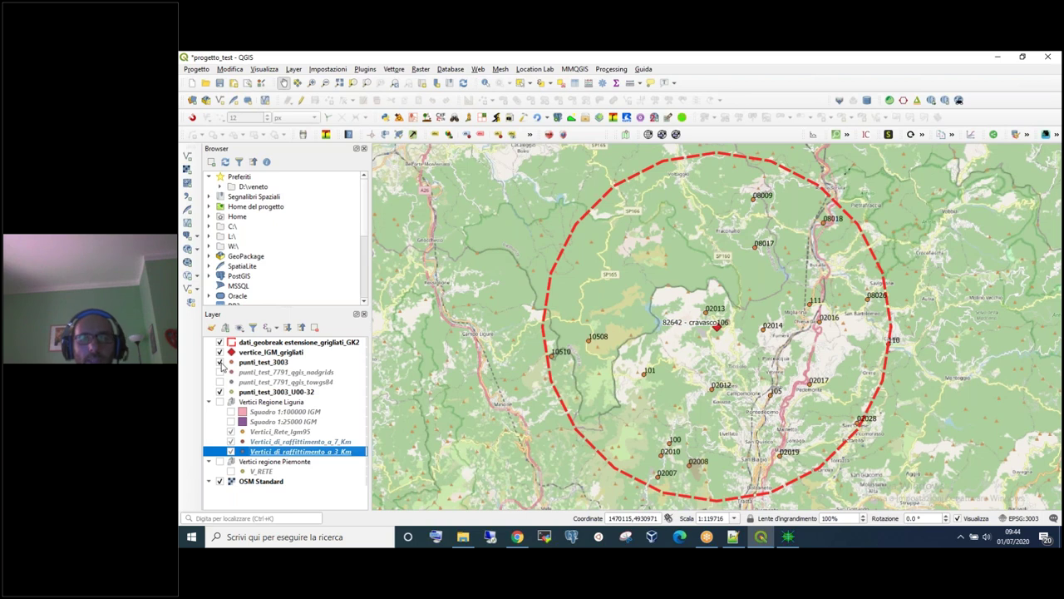
left_click(221, 364)
left_click(221, 364)
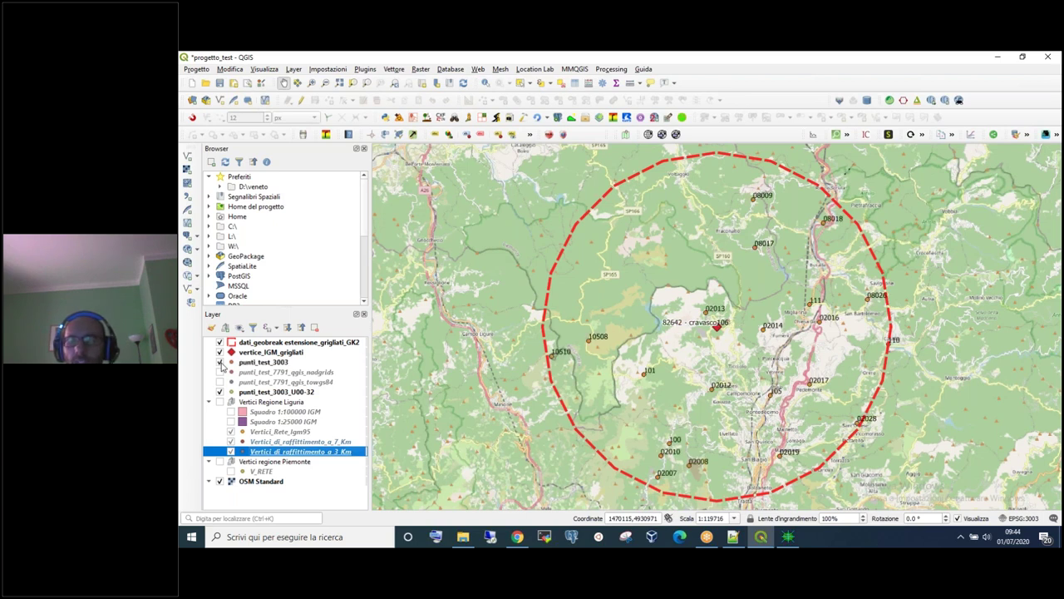
left_click(221, 364)
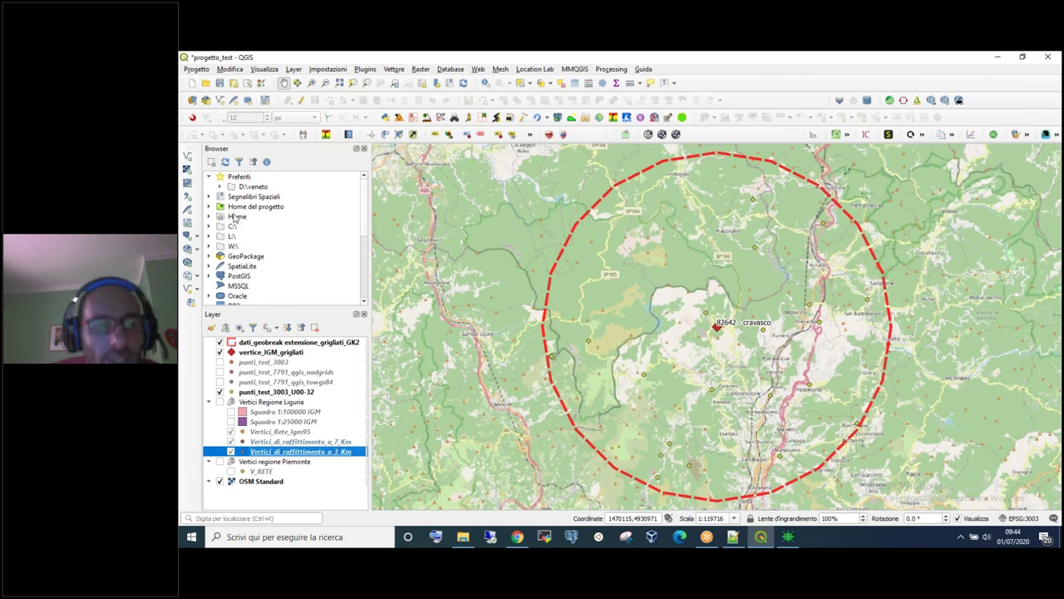
left_click(221, 361)
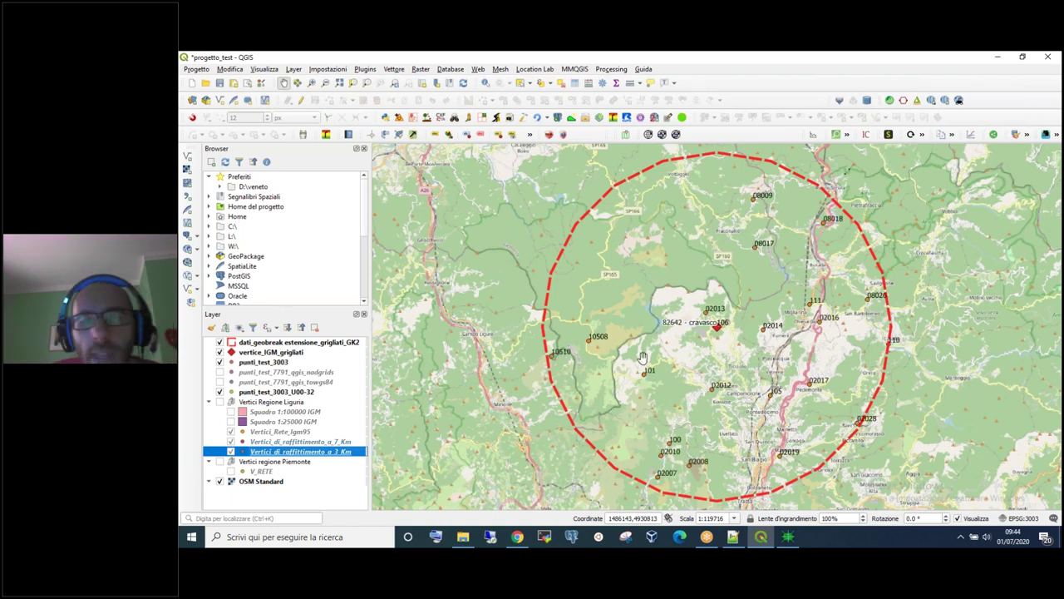
- Measure the ellipsoidal distance between the punti_test_3003 and punti_test_3003_U00-32 positions of point 10508
scroll(587, 345, "up", 3)
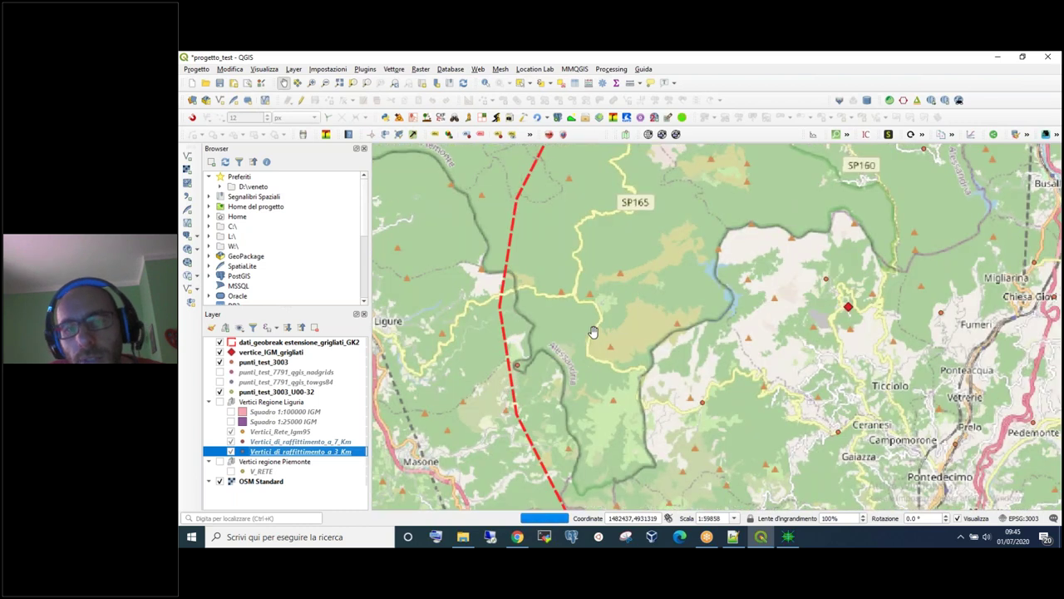
scroll(590, 346, "up", 2)
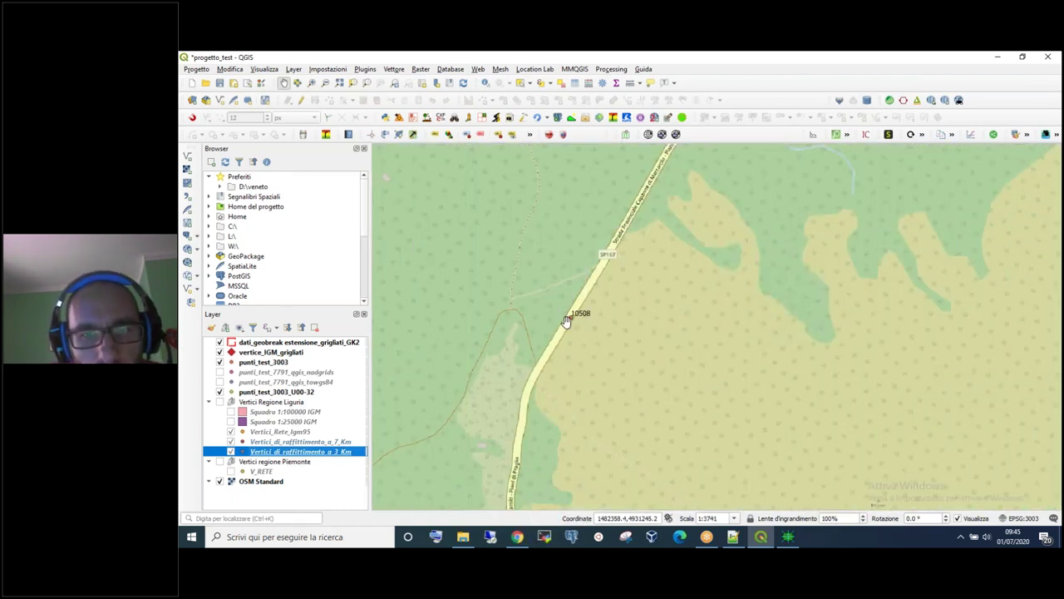
scroll(567, 320, "up", 3)
scroll(566, 319, "up", 2)
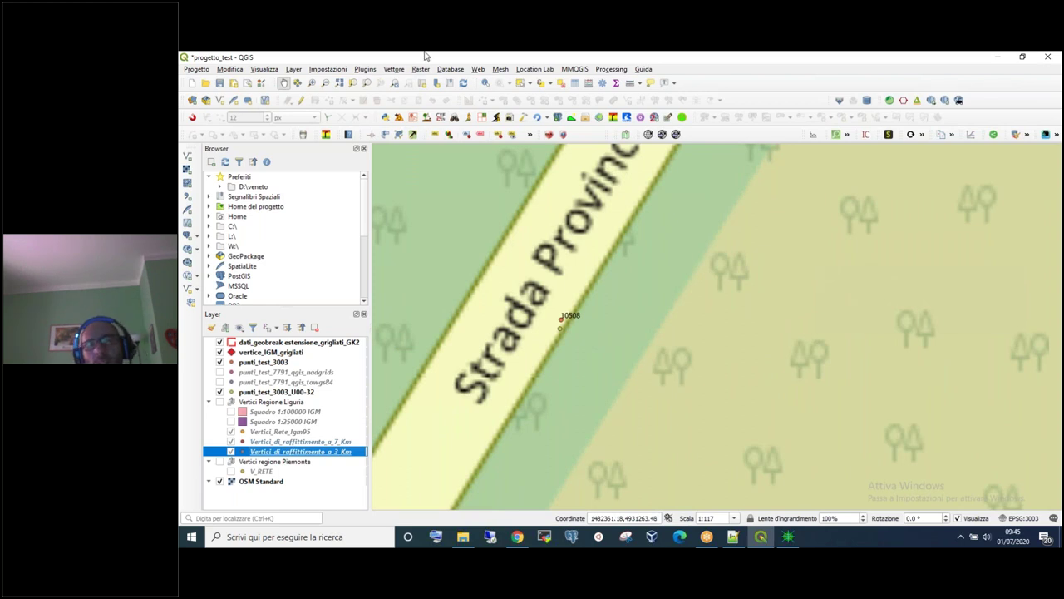
left_click(631, 84)
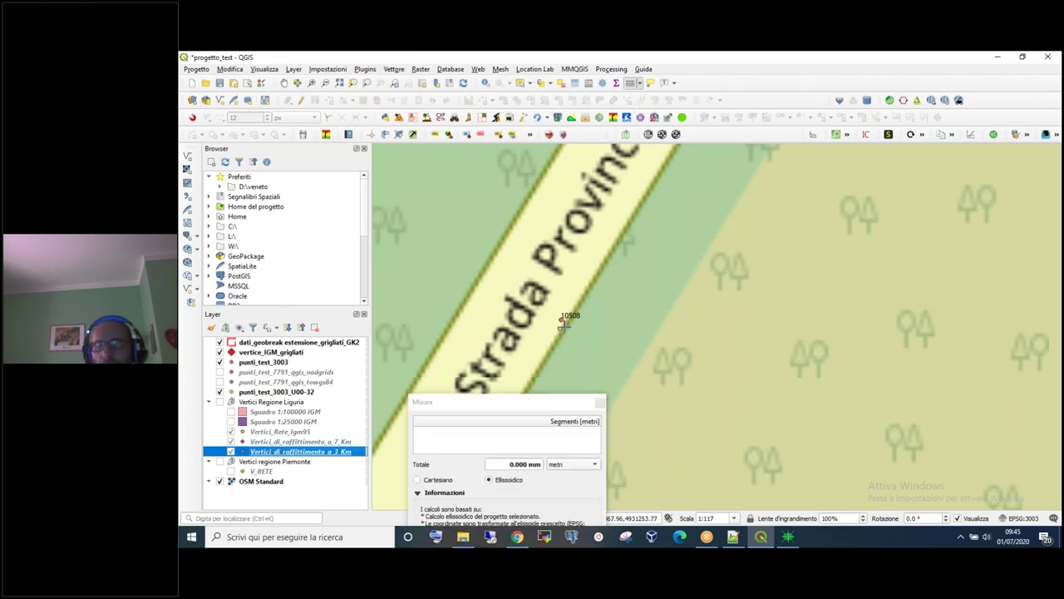
left_click(560, 318)
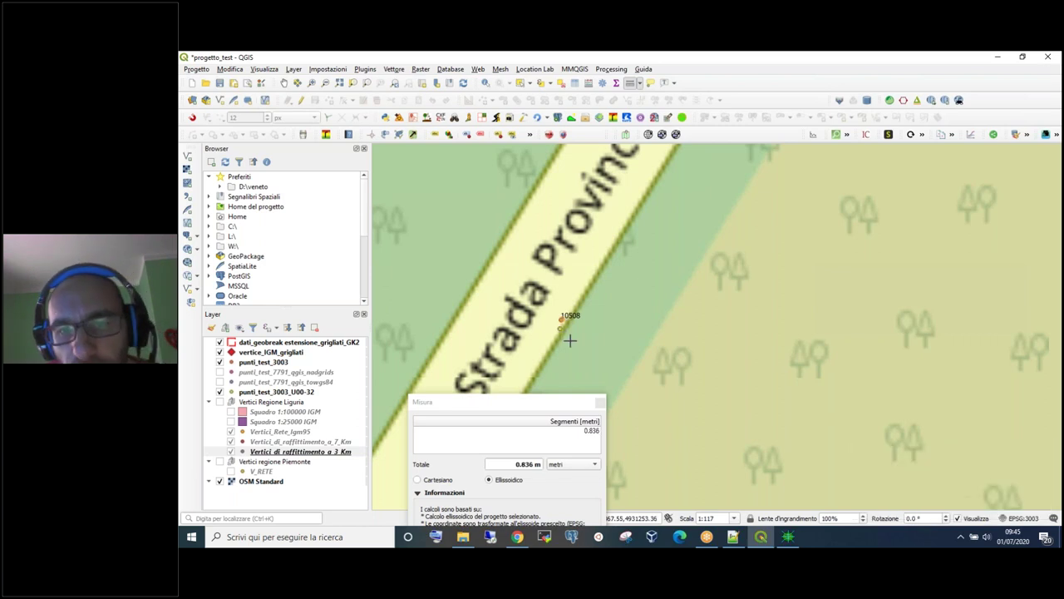
left_click(600, 402)
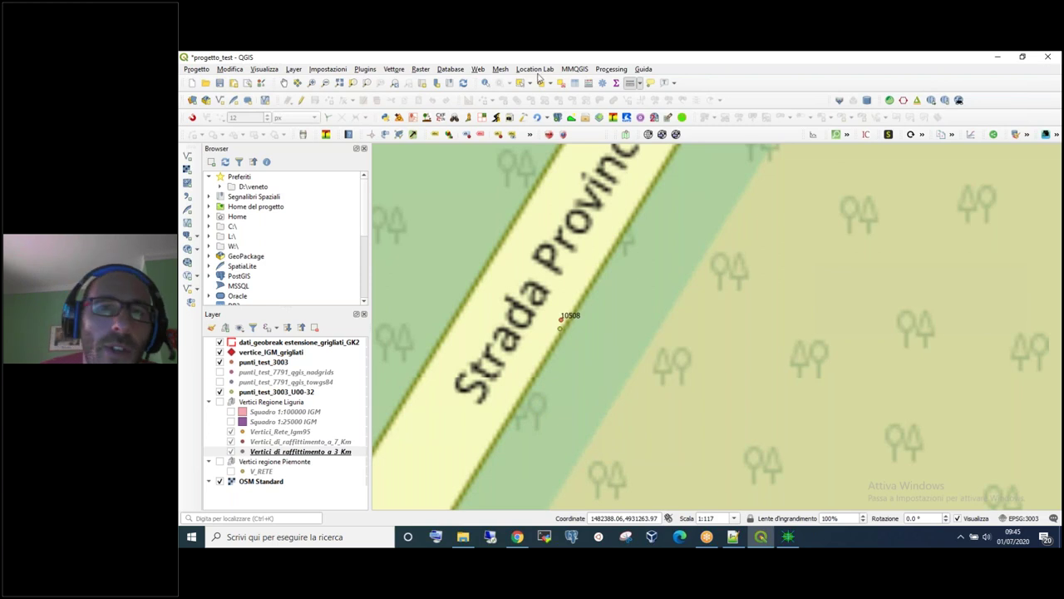
- Search the Processing tools for "dist" and open the Distanza dal nodo più vicino (genera punti) algorithm
left_click(610, 68)
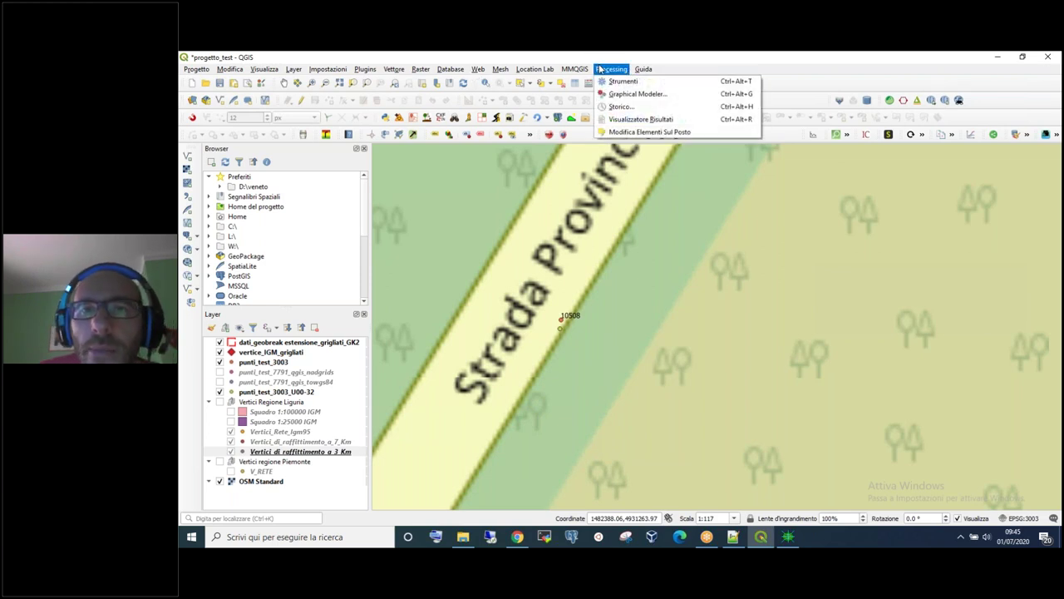
left_click(615, 80)
left_click(946, 177)
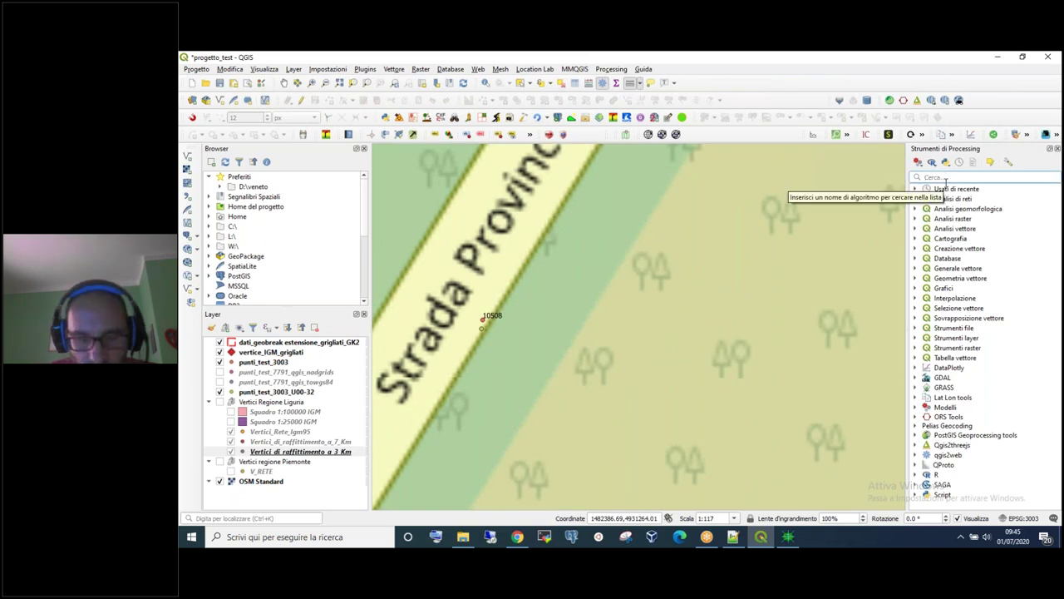
type("dist")
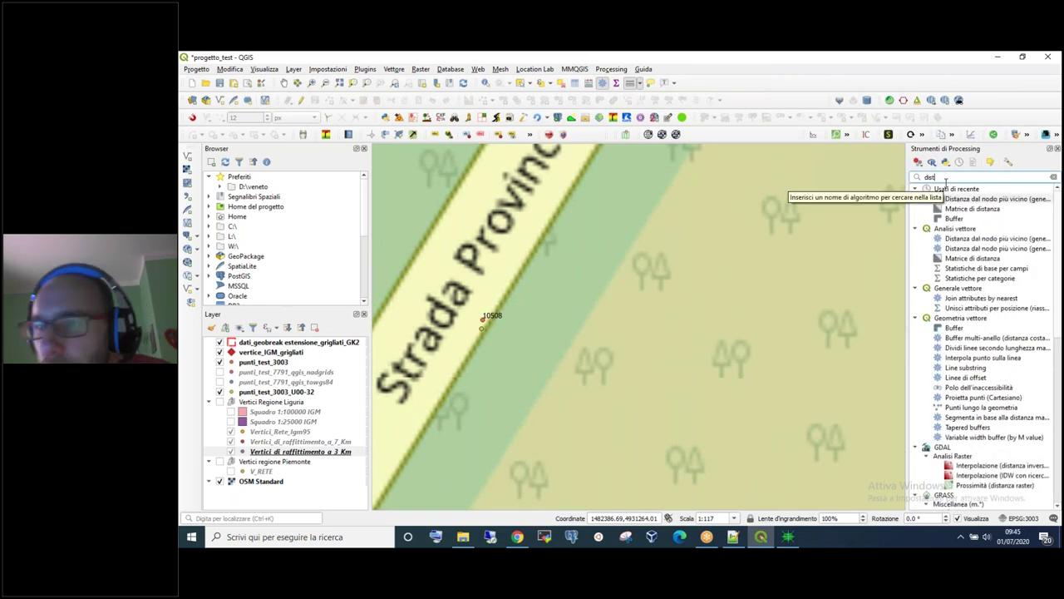
left_click(1023, 249)
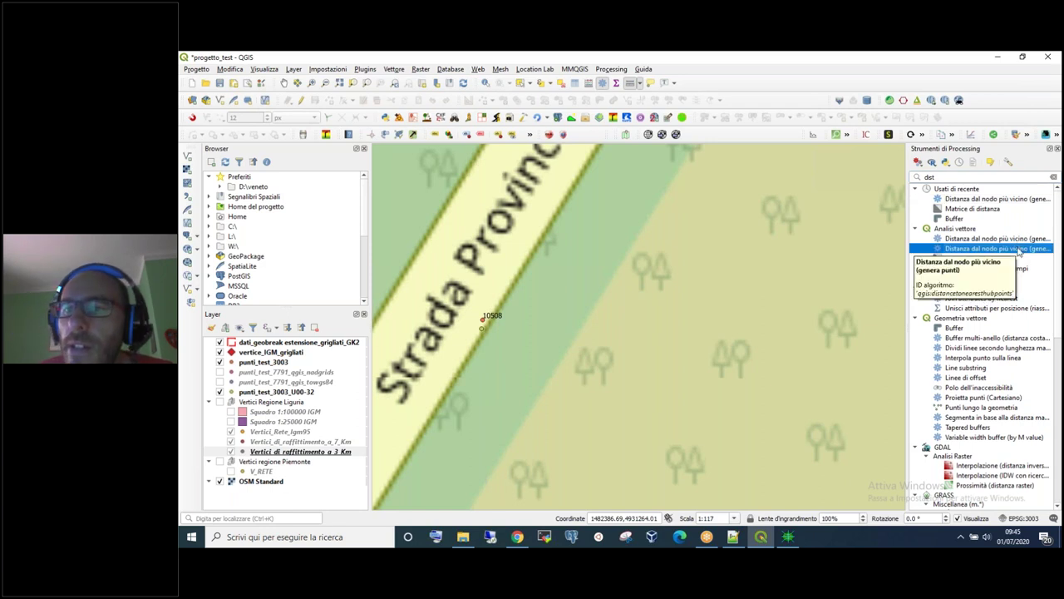
double_click(1019, 249)
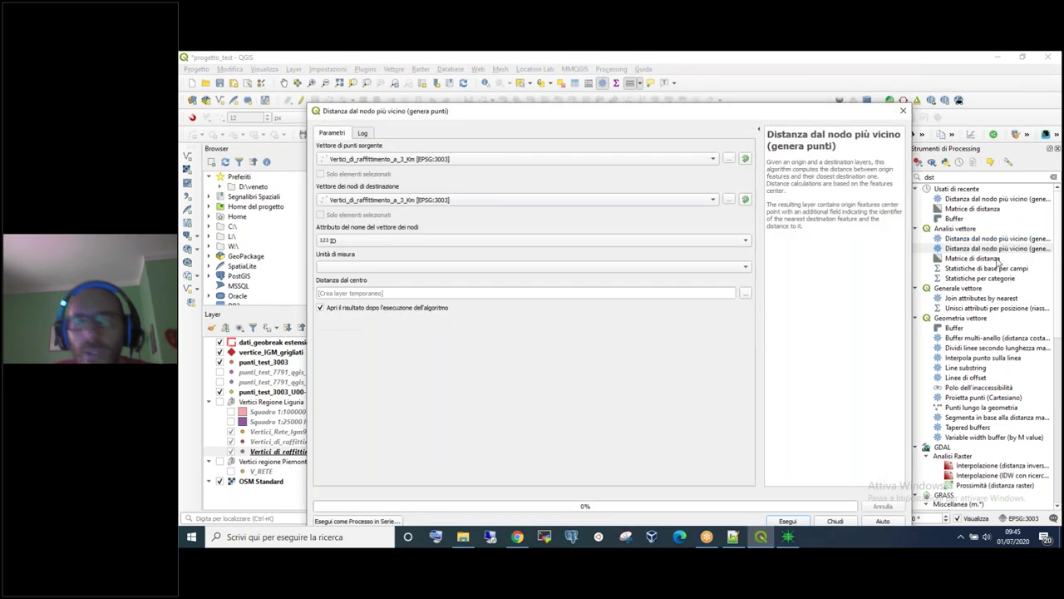
- Compute the distances in metres from punti_test_3003 to the nearest punti_test_3003_U00-32 points, with fid as the hub name attribute, into a temporary layer
left_click(441, 160)
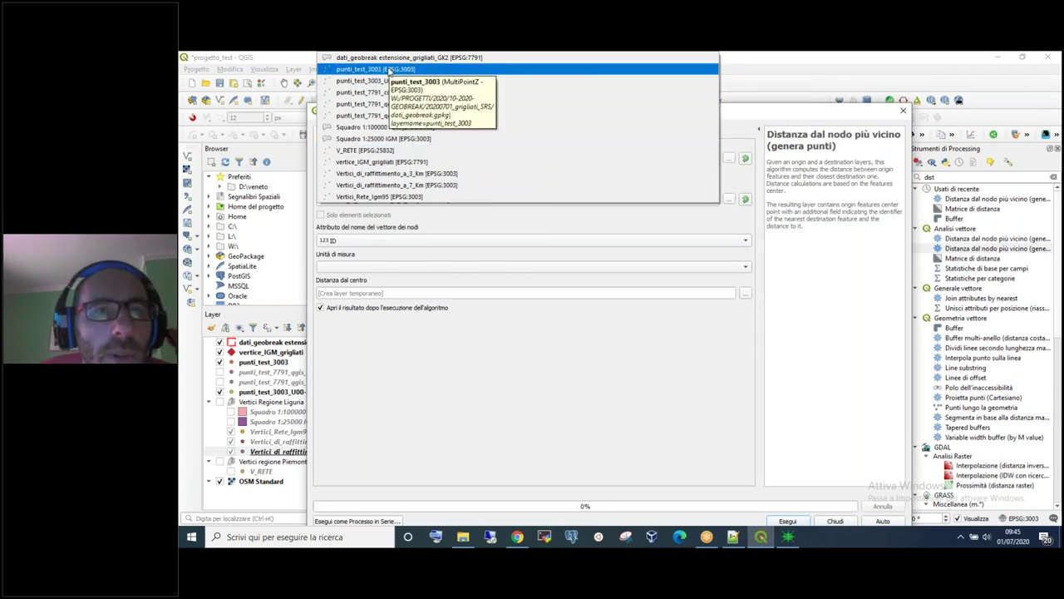
left_click(388, 70)
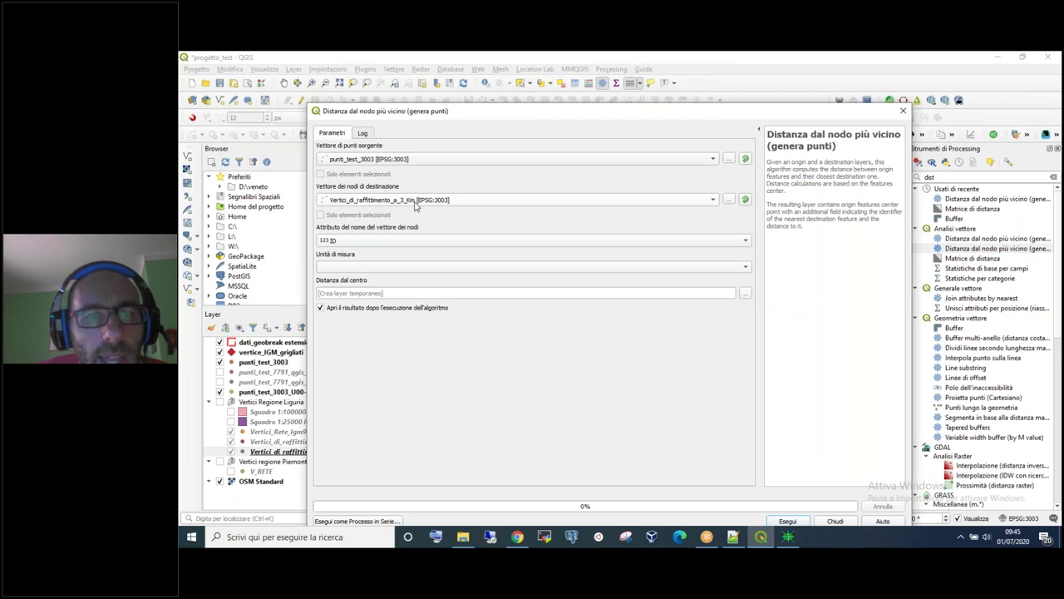
left_click(416, 204)
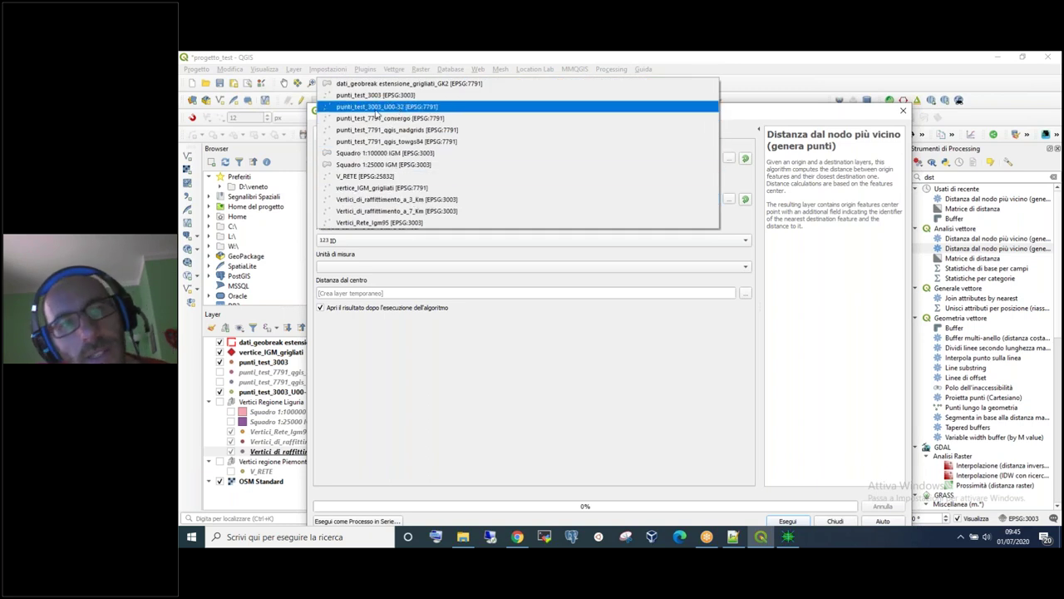
left_click(379, 113)
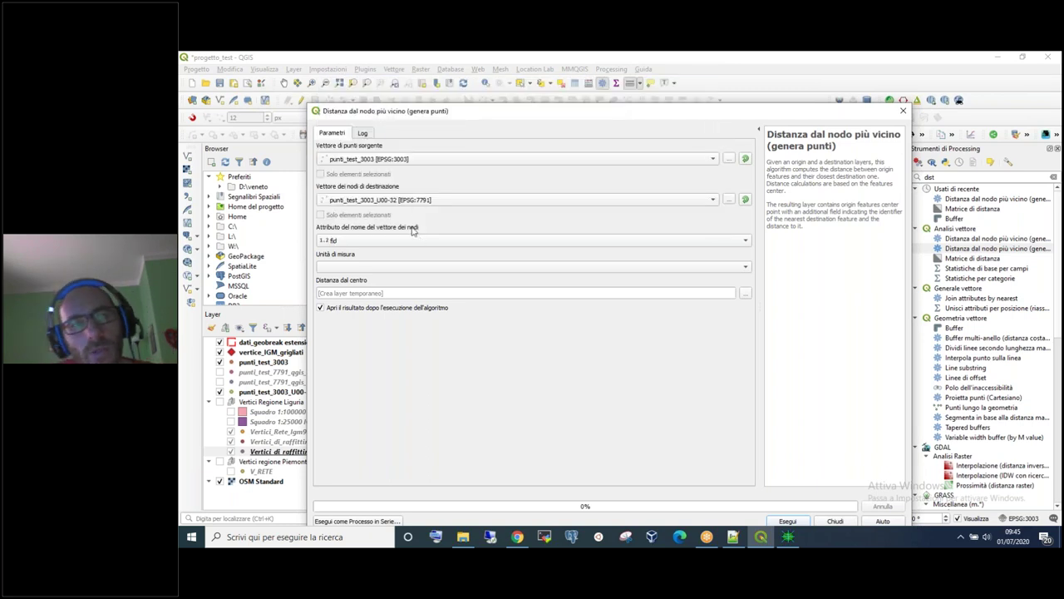
left_click(378, 268)
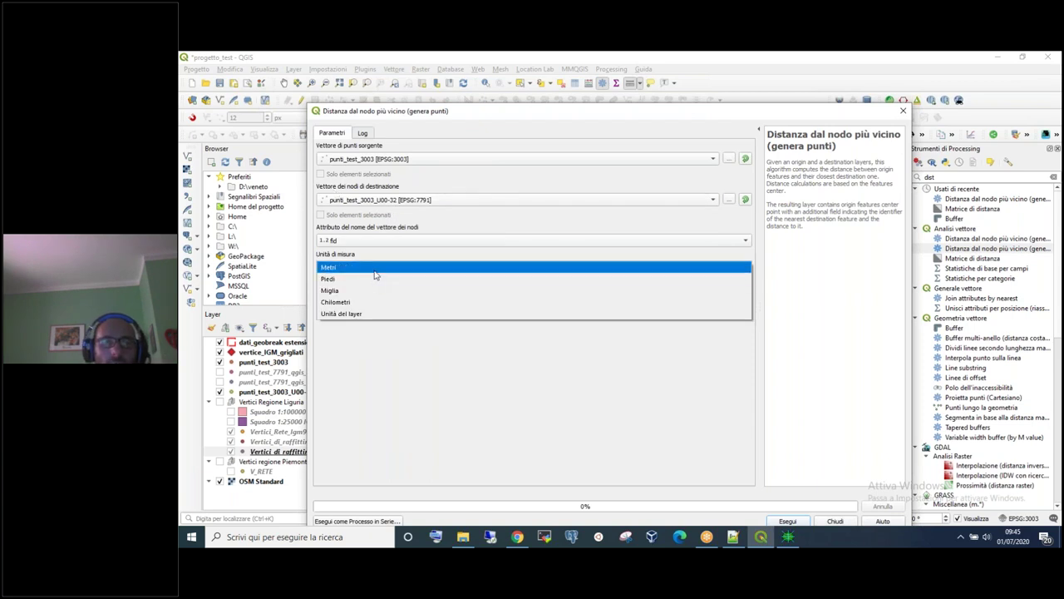
left_click(375, 270)
left_click_drag(665, 116, 730, 84)
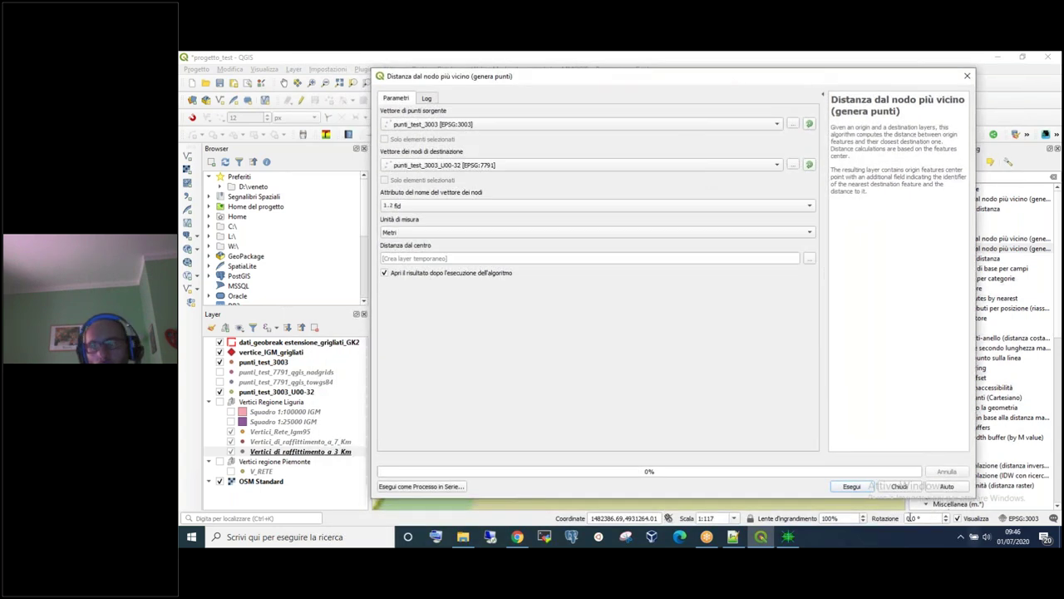
left_click(852, 487)
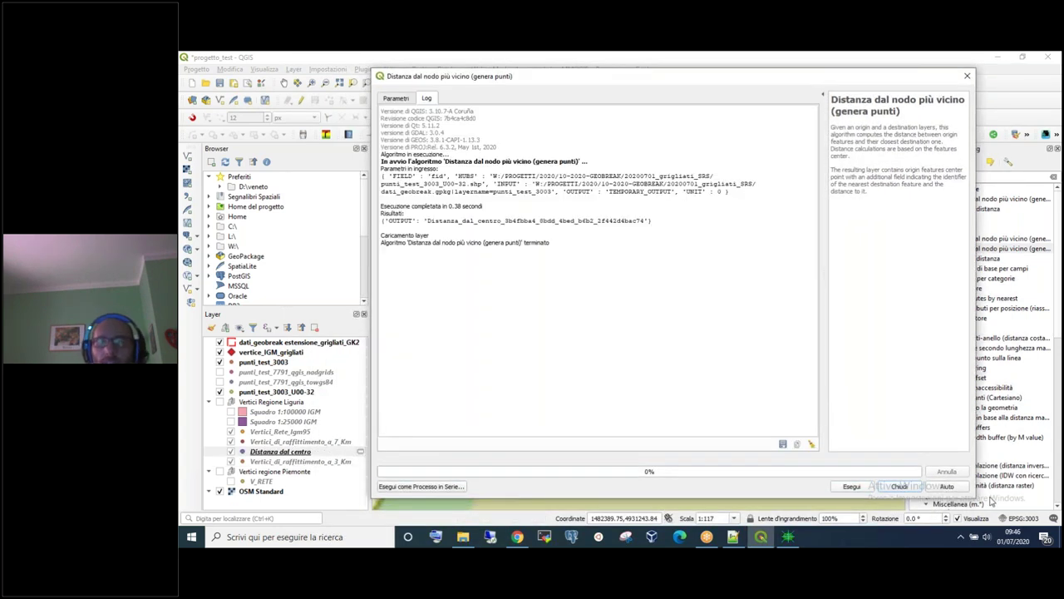
left_click(899, 486)
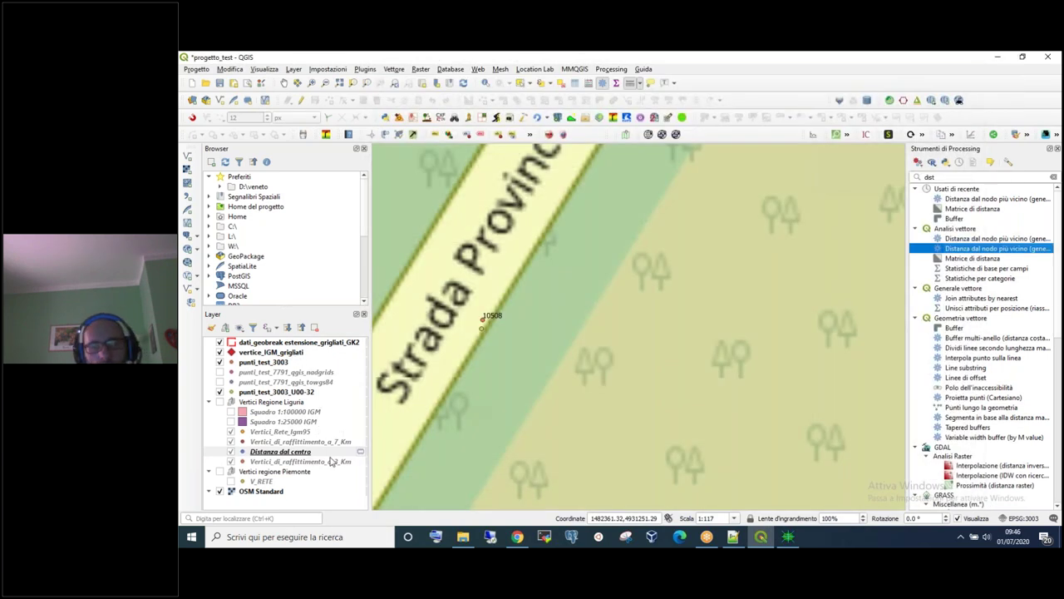
- Open the attribute table of the Distanza dal centro layer and examine the HubDist values of its points
left_click(301, 454)
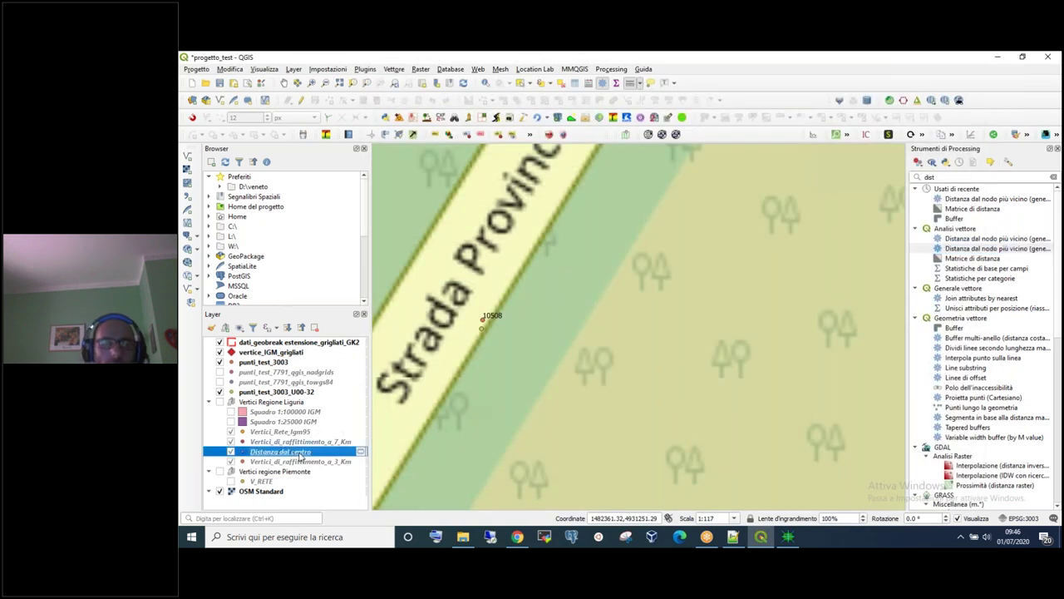
right_click(301, 455)
left_click(341, 329)
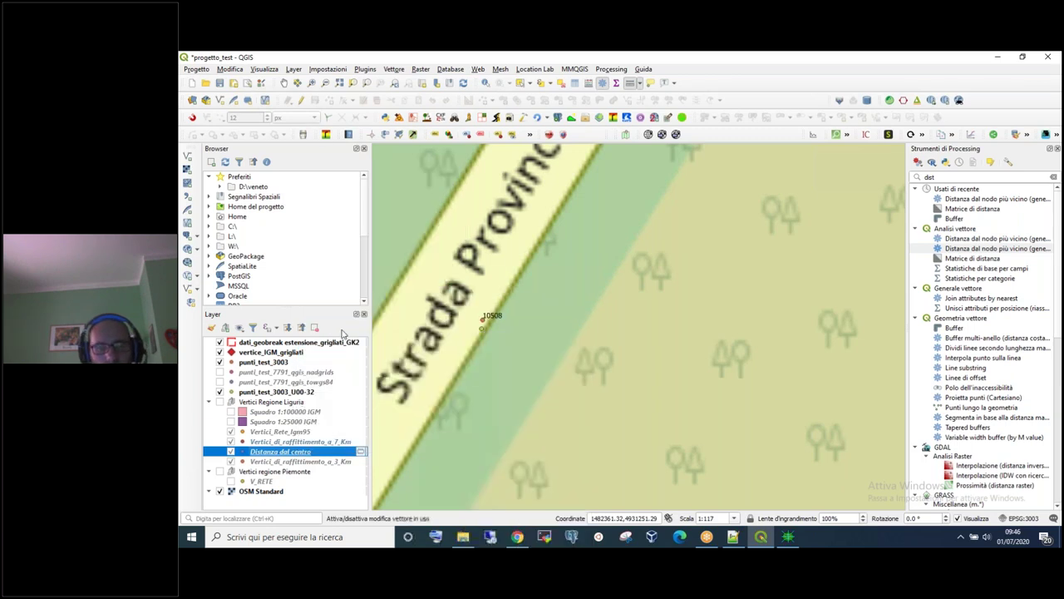
key("F6")
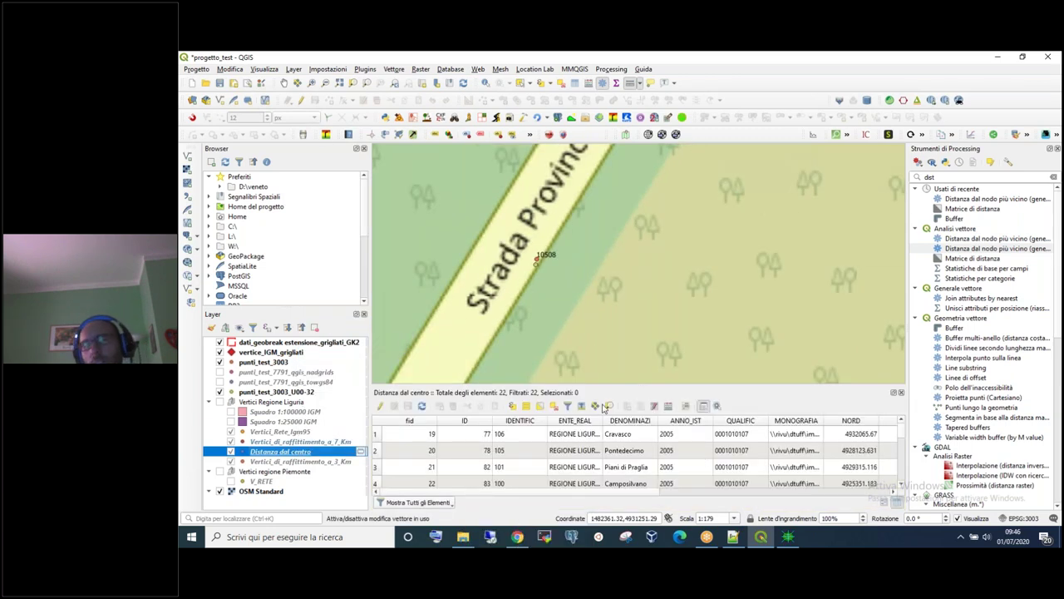
left_click(634, 492)
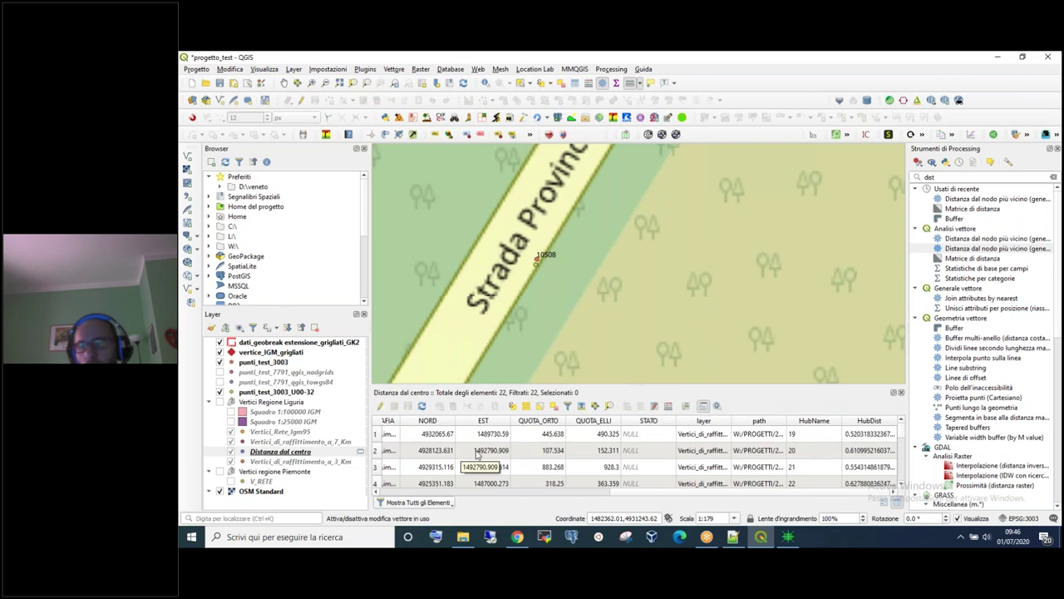
scroll(887, 449, "down", 2)
scroll(883, 472, "down", 2)
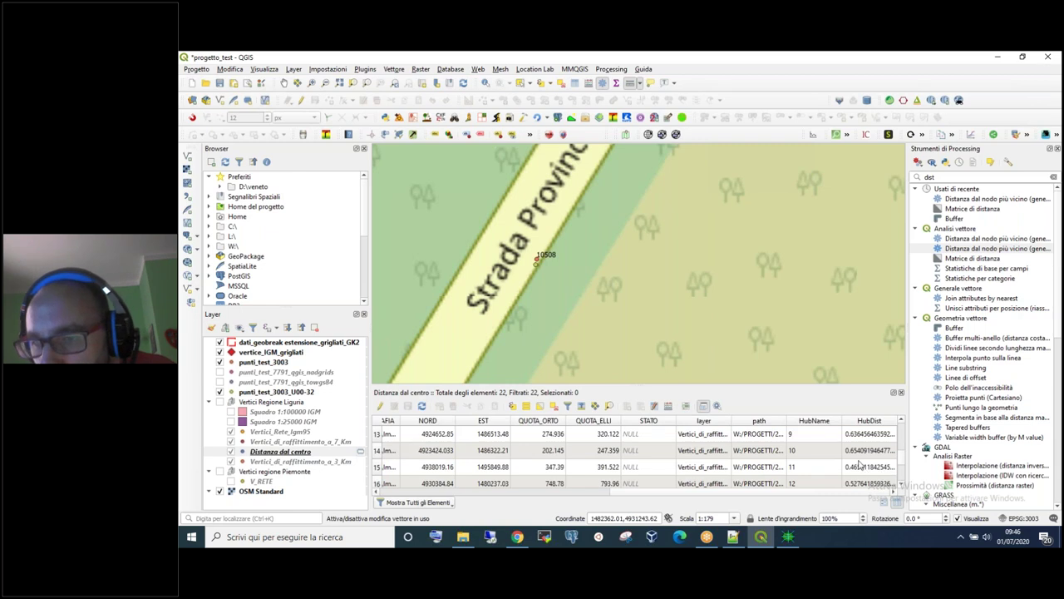
scroll(861, 466, "down", 2)
scroll(862, 463, "up", 6)
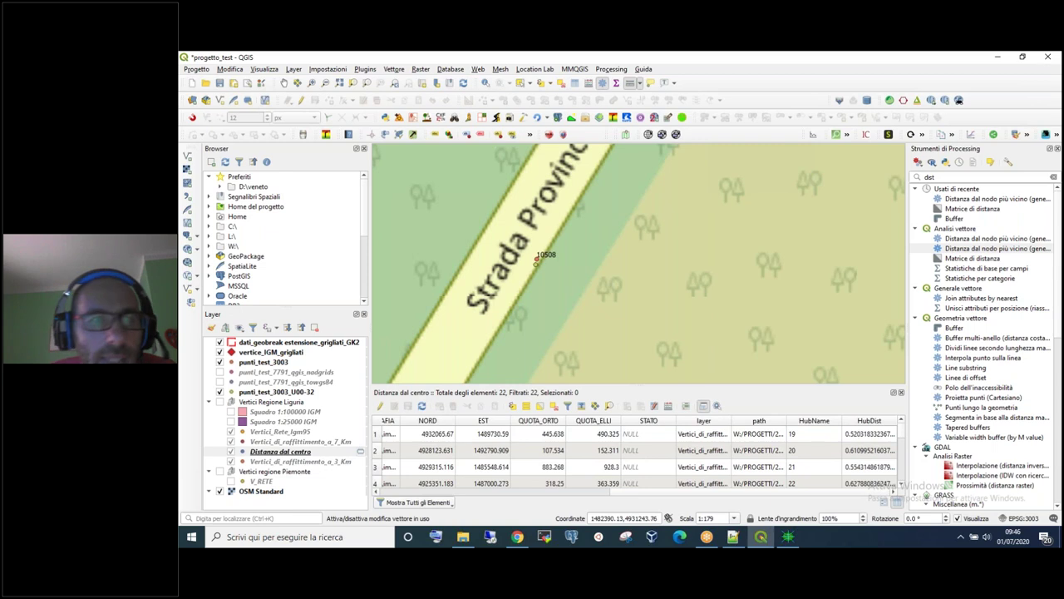
- Show the summary statistics of the HubDist field in the Distanza dal centro layer and examine the mean distance
left_click(264, 69)
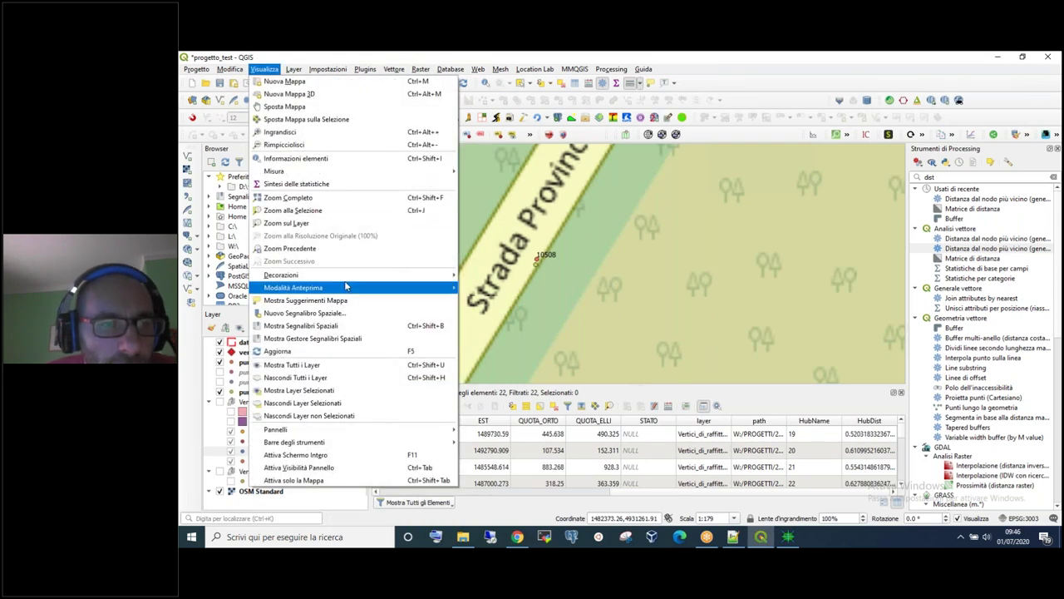
left_click(317, 185)
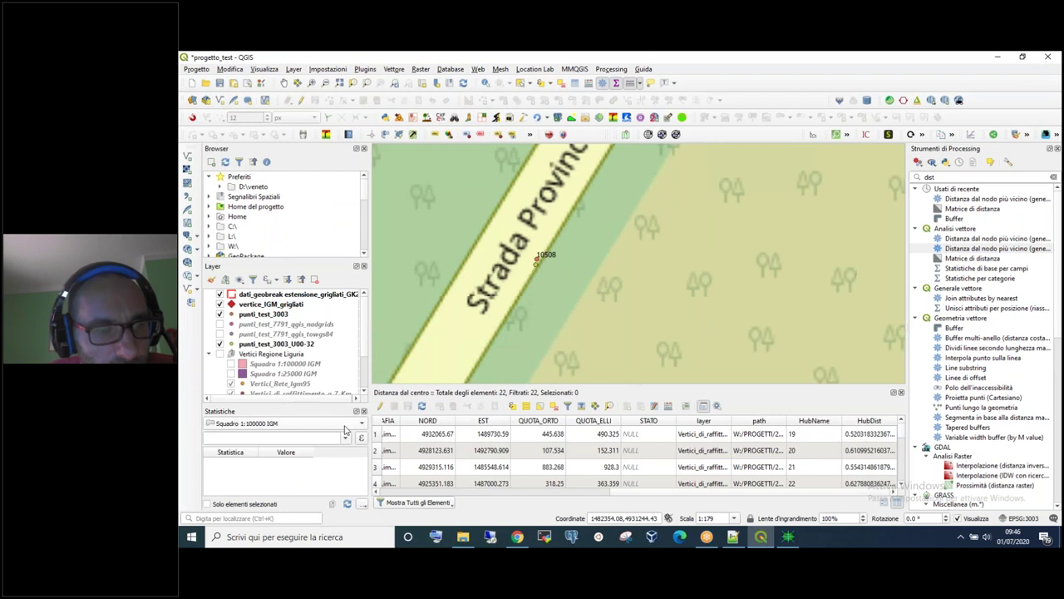
left_click(347, 423)
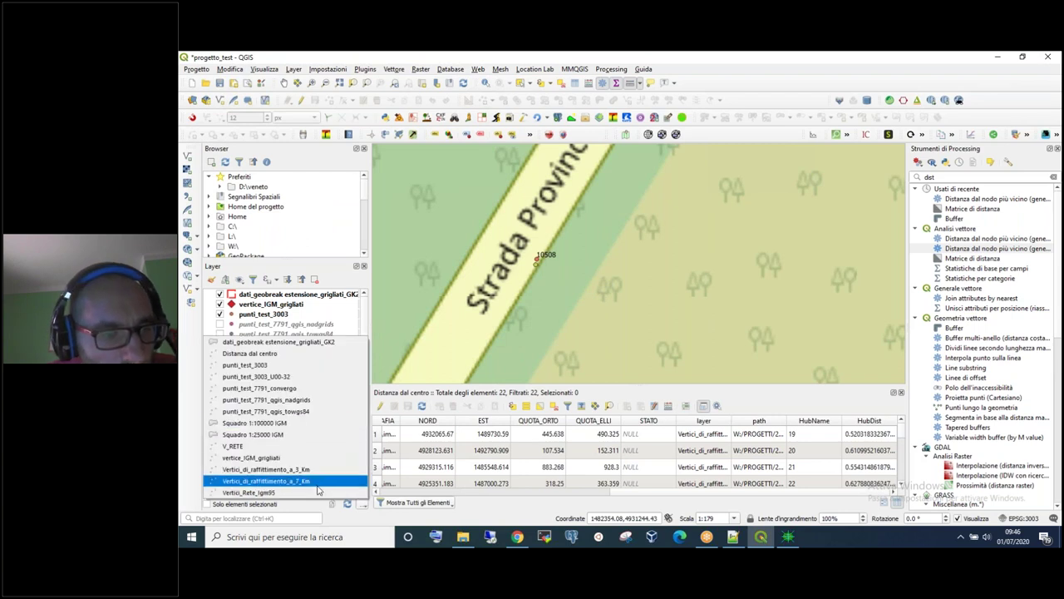
left_click(249, 354)
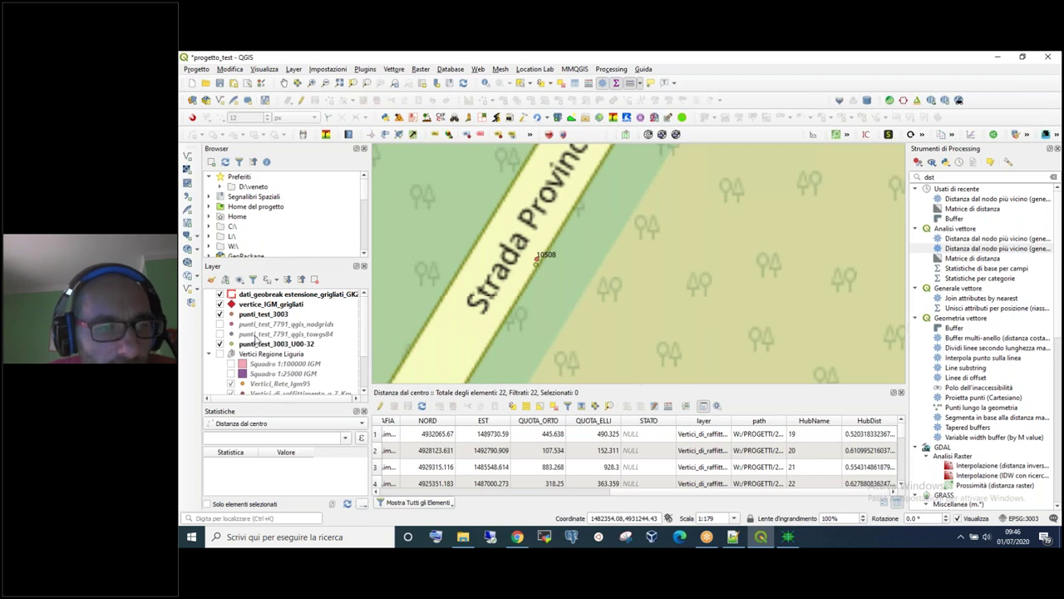
scroll(277, 354, "down", 1)
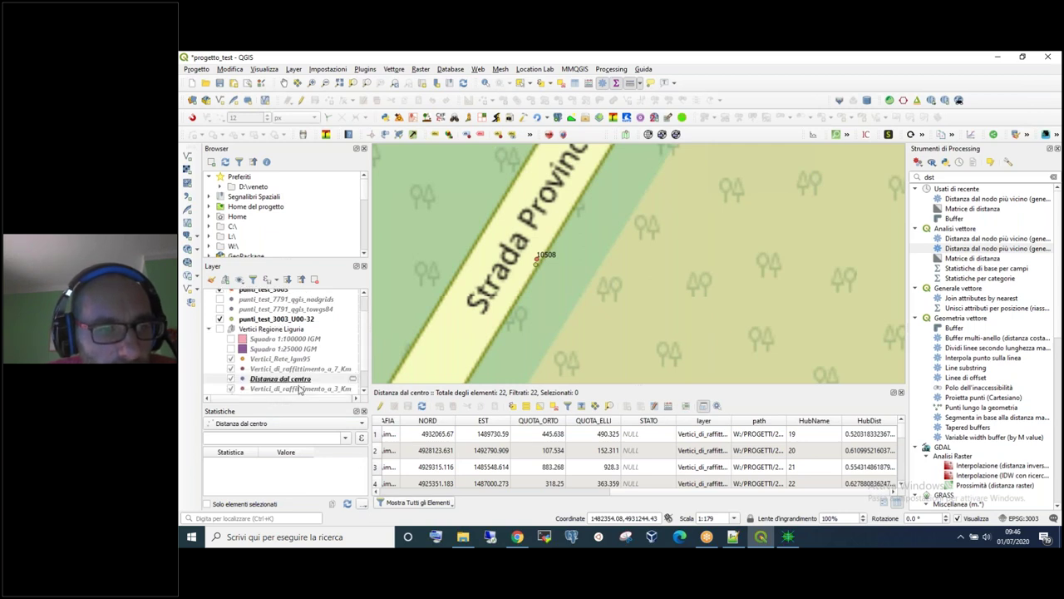
left_click(347, 438)
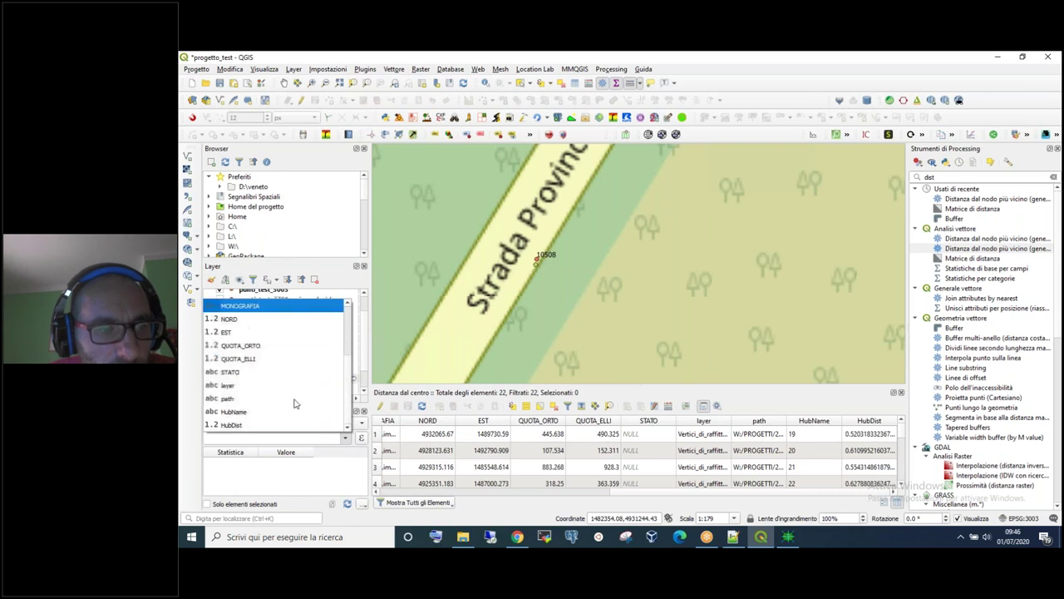
left_click(264, 425)
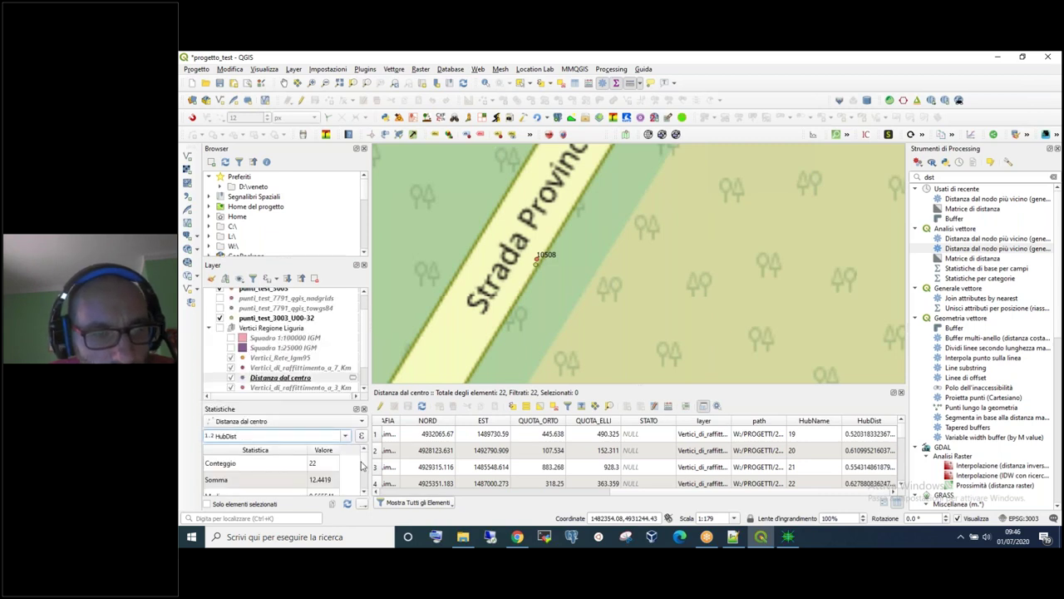
scroll(363, 468, "down", 1)
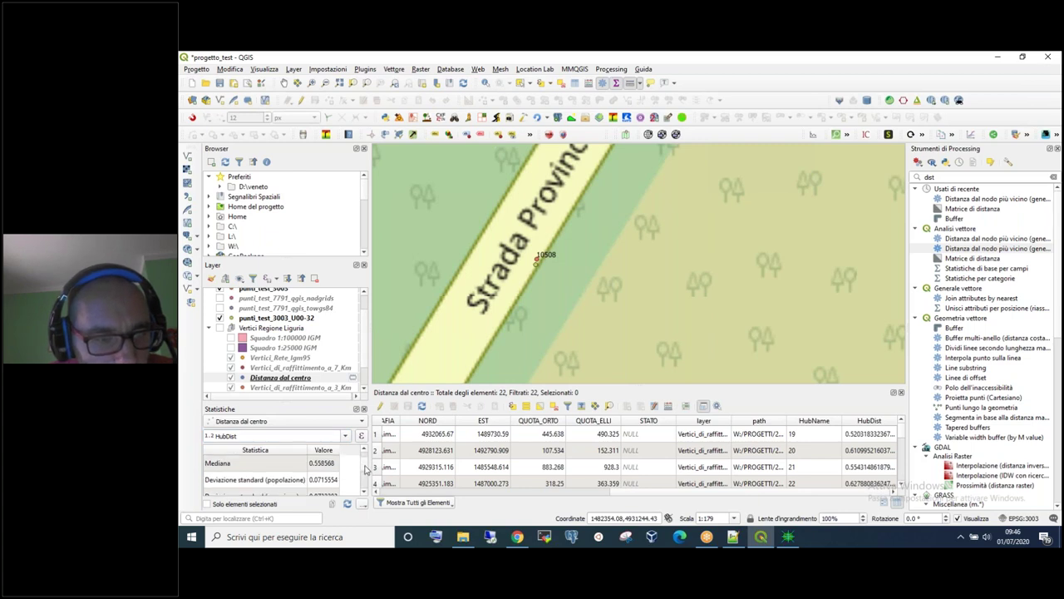
scroll(338, 472, "up", 1)
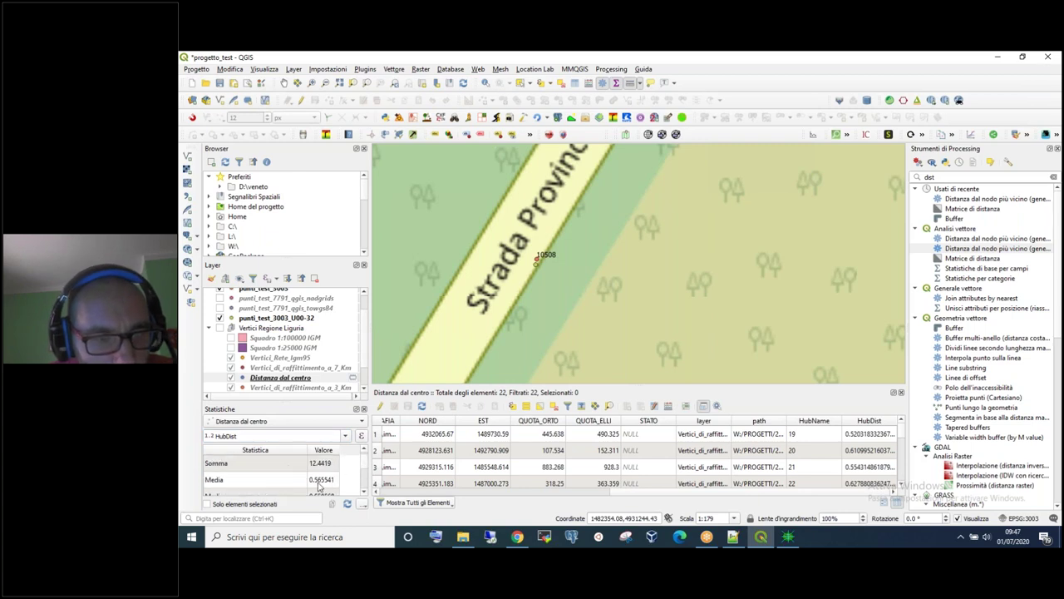
left_click(319, 481)
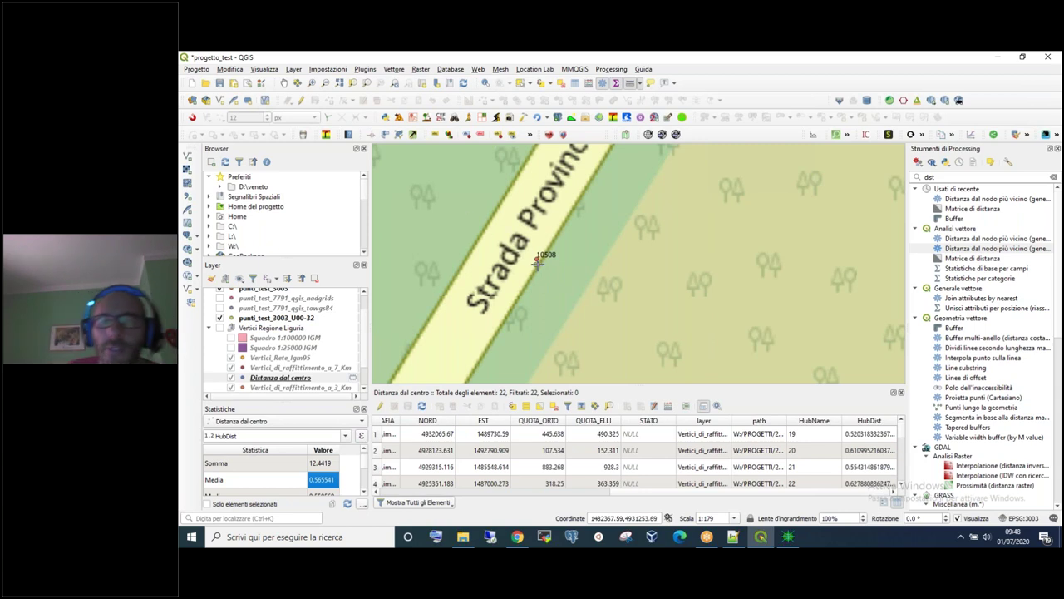
scroll(535, 264, "up", 1)
scroll(535, 264, "up", 1)
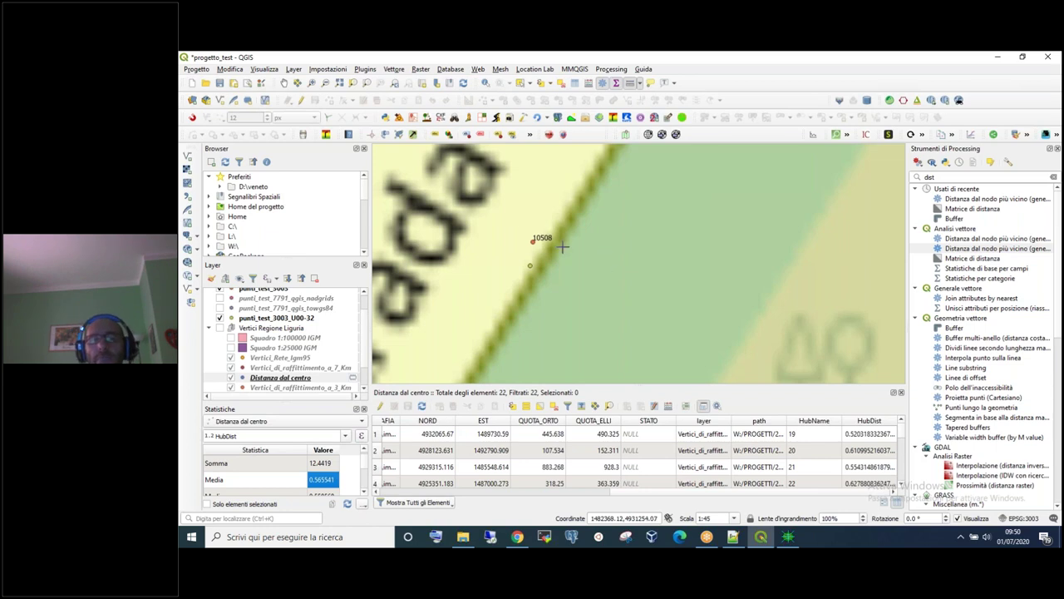
scroll(563, 246, "down", 1)
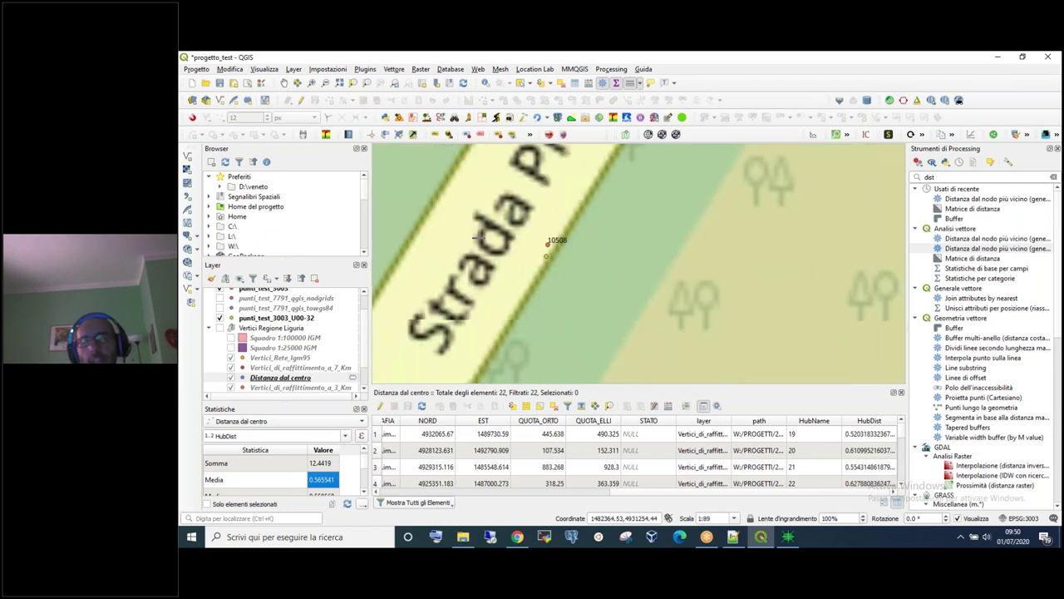
scroll(479, 236, "down", 1)
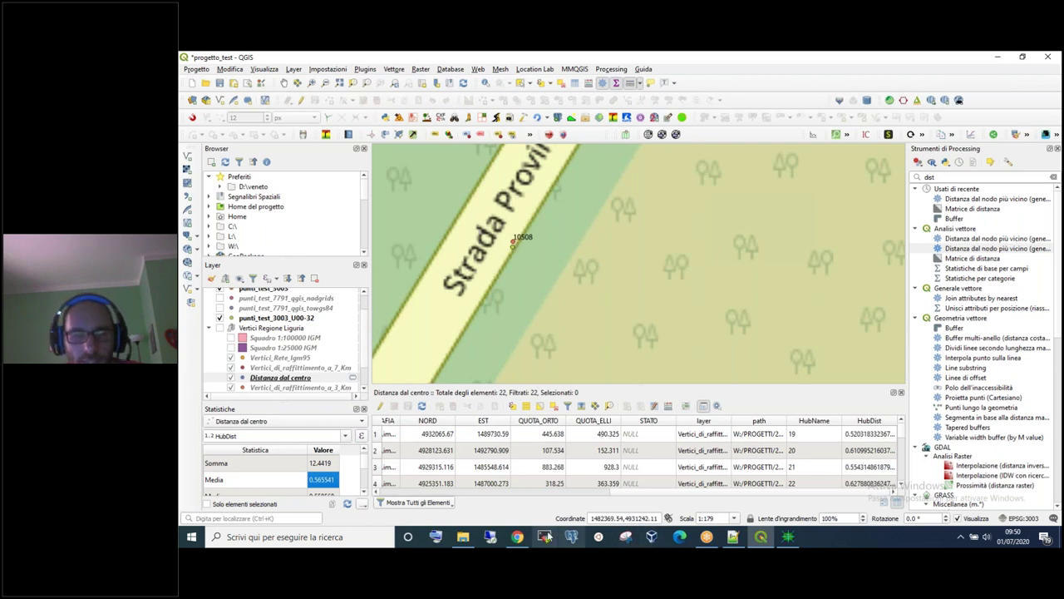
- Switch to Chrome and view the README instructions in the geobreak_grigliati GitHub repository
left_click(518, 537)
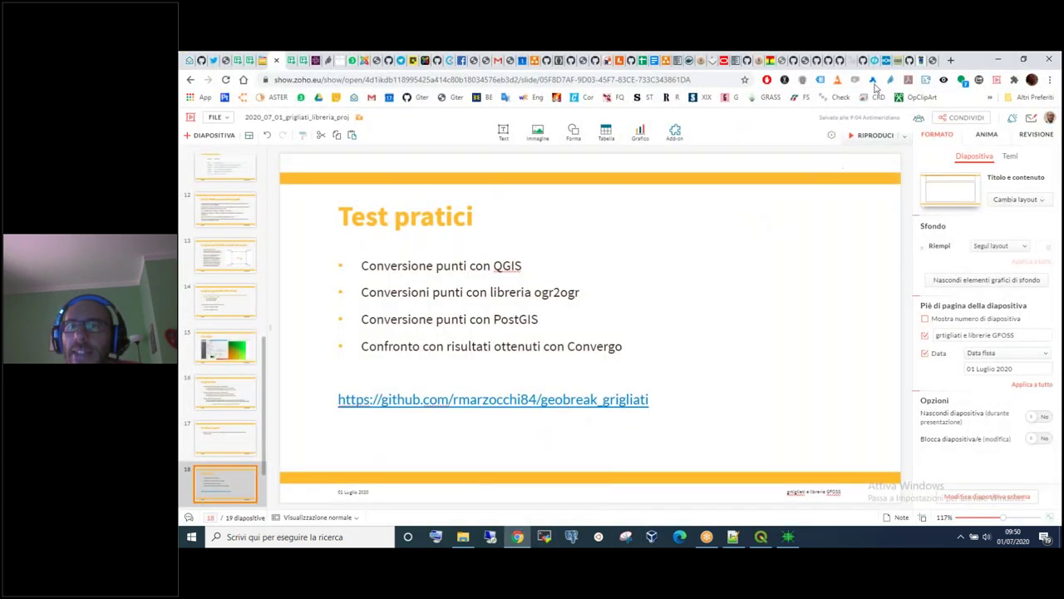
left_click(912, 60)
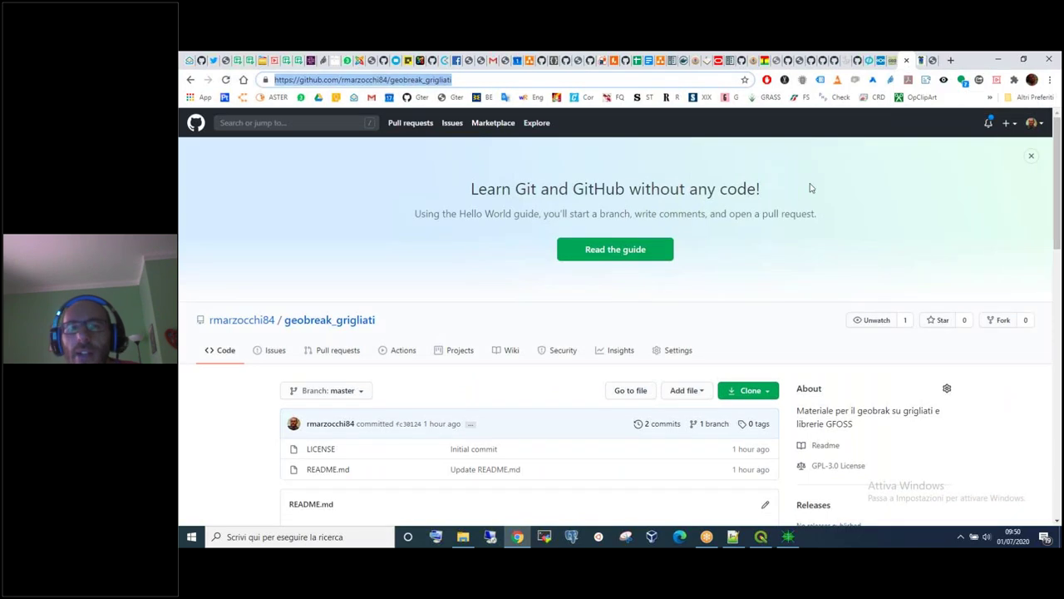
scroll(639, 265, "down", 1)
scroll(262, 123, "down", 1)
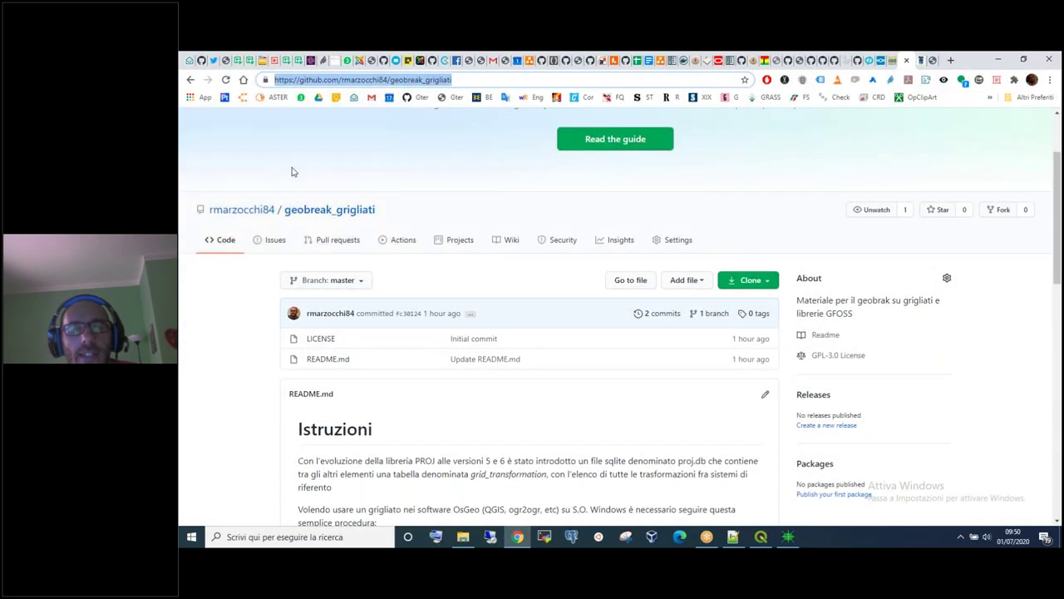
- Read the README introduction and the first instructions for using grids in OSGeo software on Windows
scroll(318, 275, "down", 3)
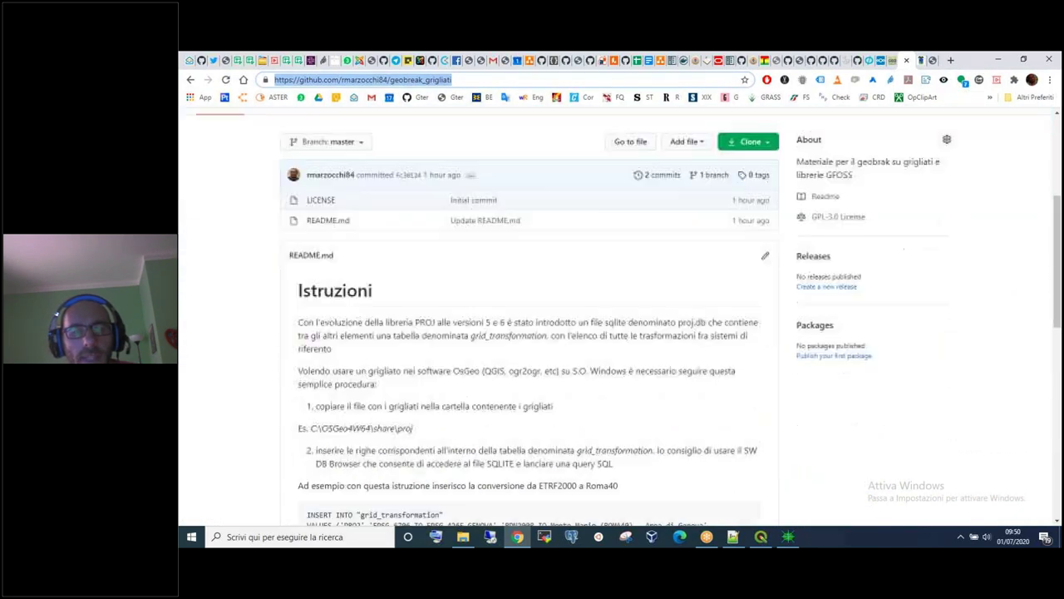
scroll(271, 158, "up", 2)
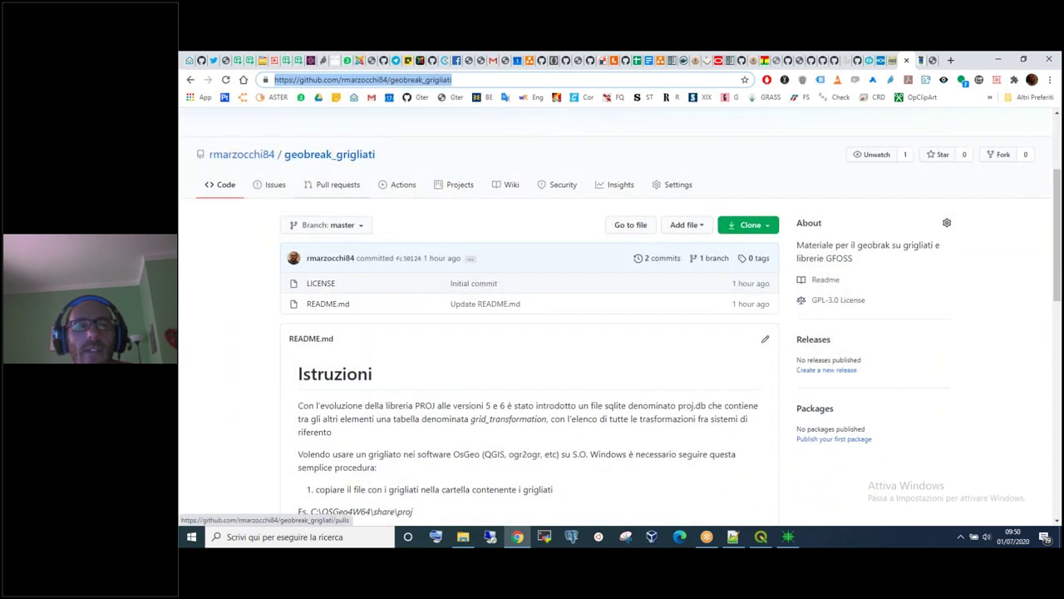
scroll(408, 287, "down", 3)
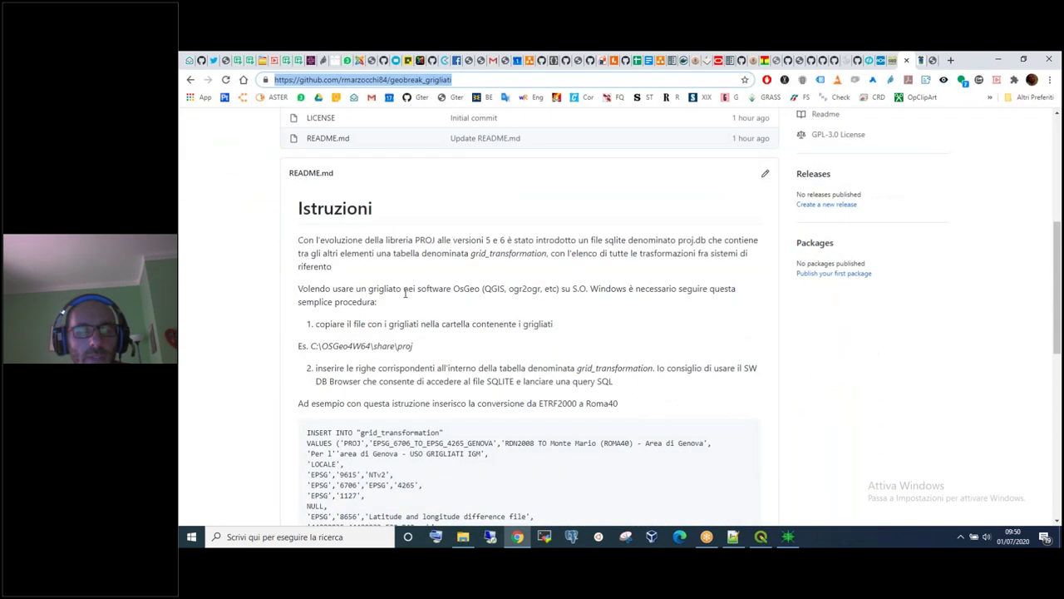
scroll(406, 295, "down", 2)
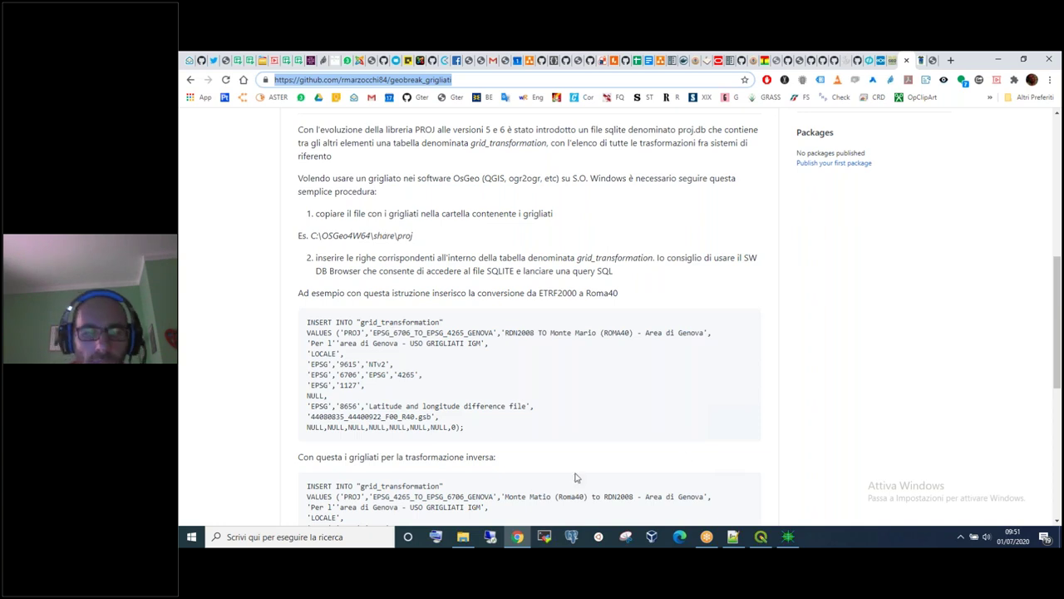
- Switch to File Explorer and open the grid folder C:\OSGeo4W64\share\proj
left_click(464, 536)
scroll(427, 318, "down", 1)
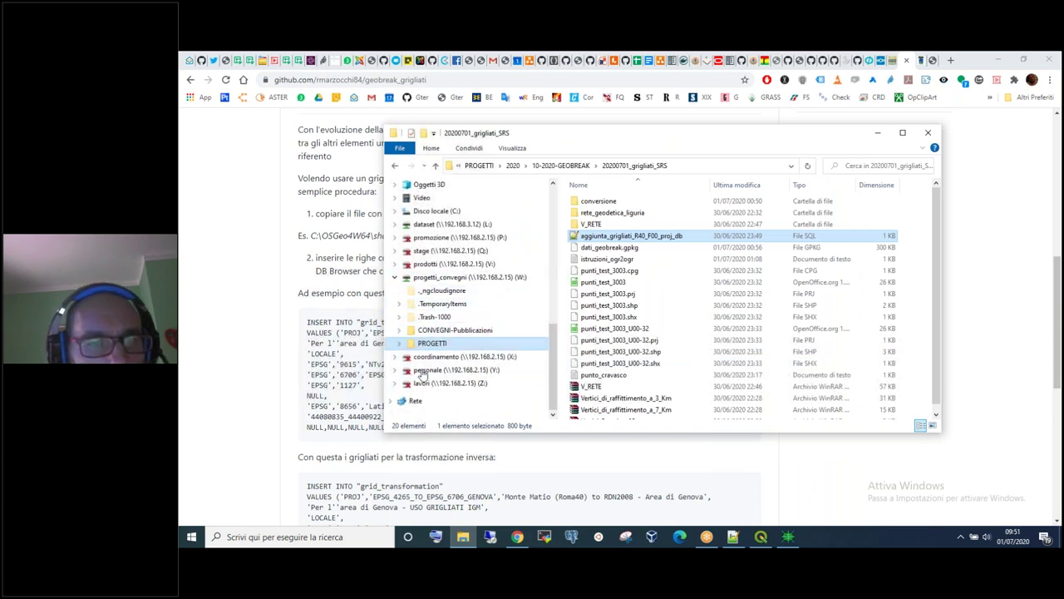
scroll(432, 298, "up", 1)
left_click(434, 250)
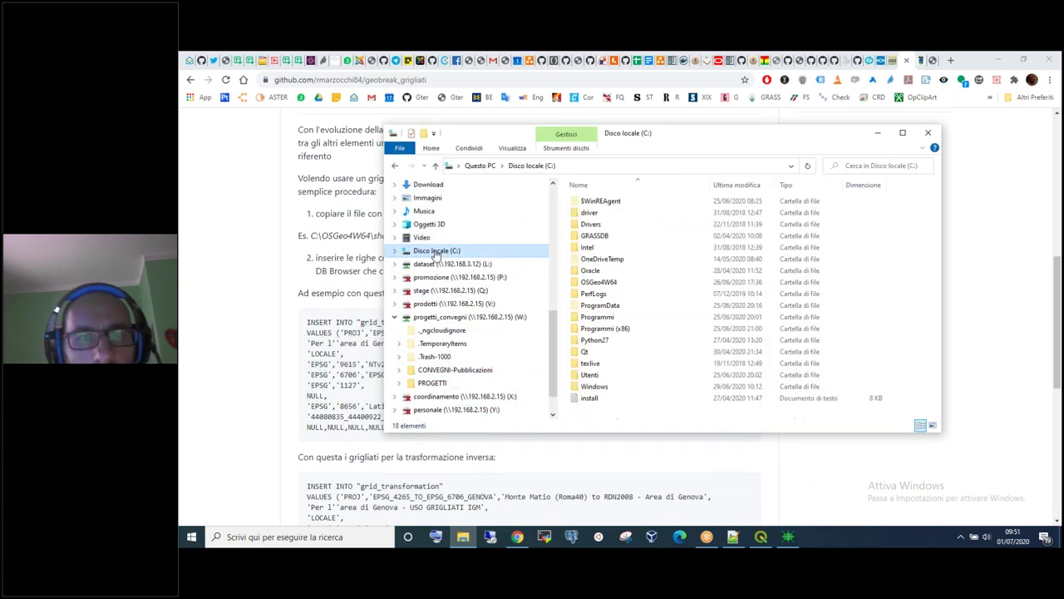
double_click(601, 283)
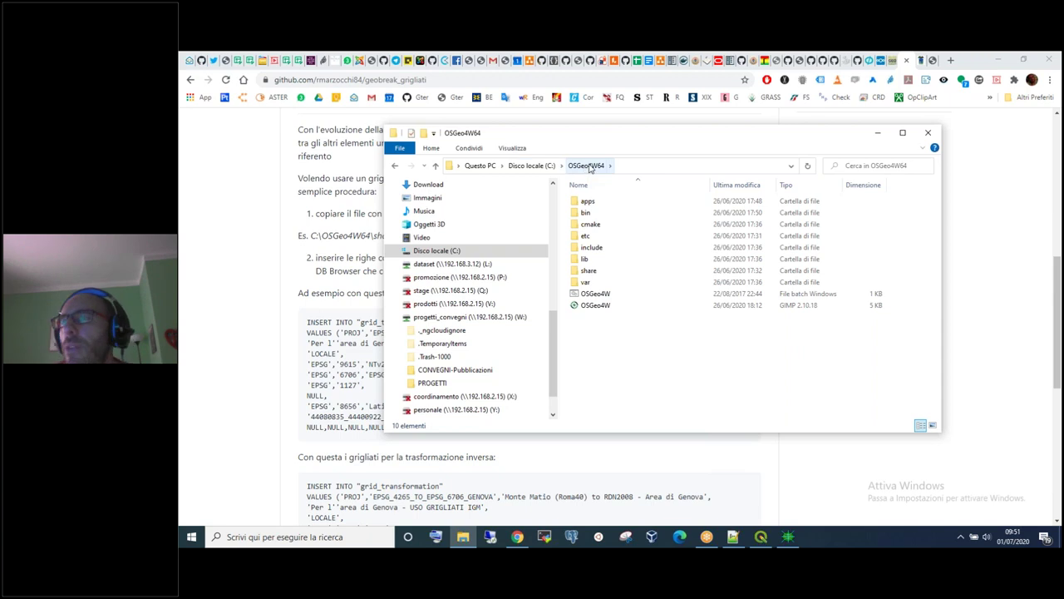
double_click(590, 274)
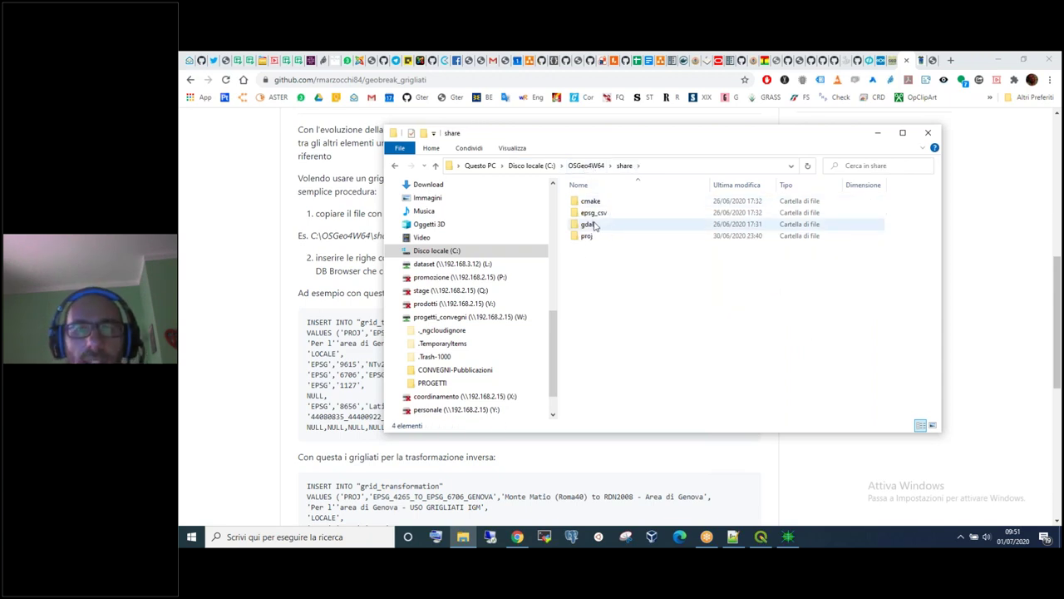
double_click(588, 236)
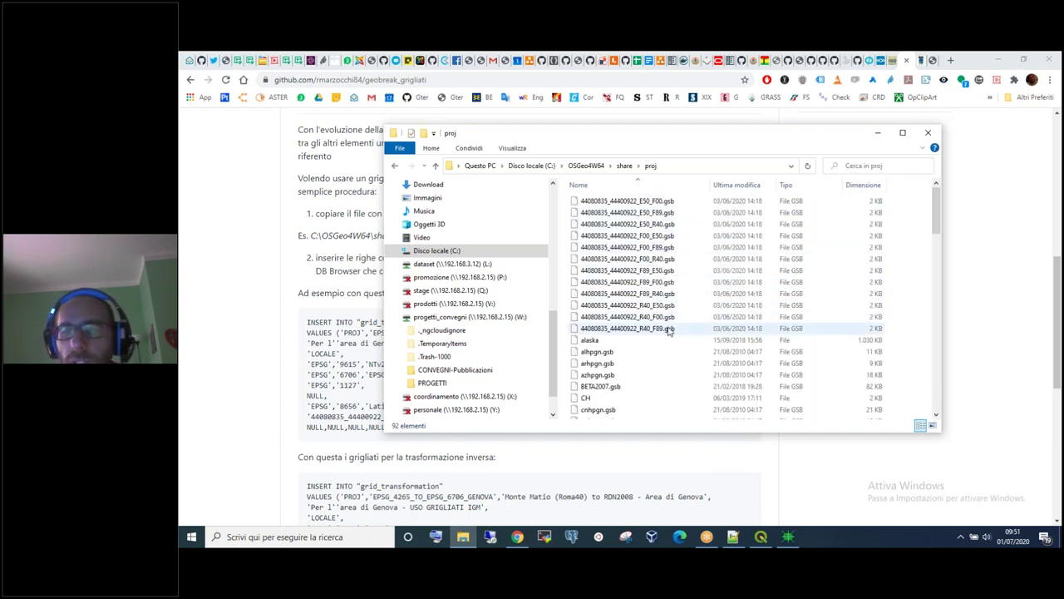
- Examine the grid files in the proj folder from the first to the last entry, and minimise File Explorer
scroll(657, 316, "down", 1)
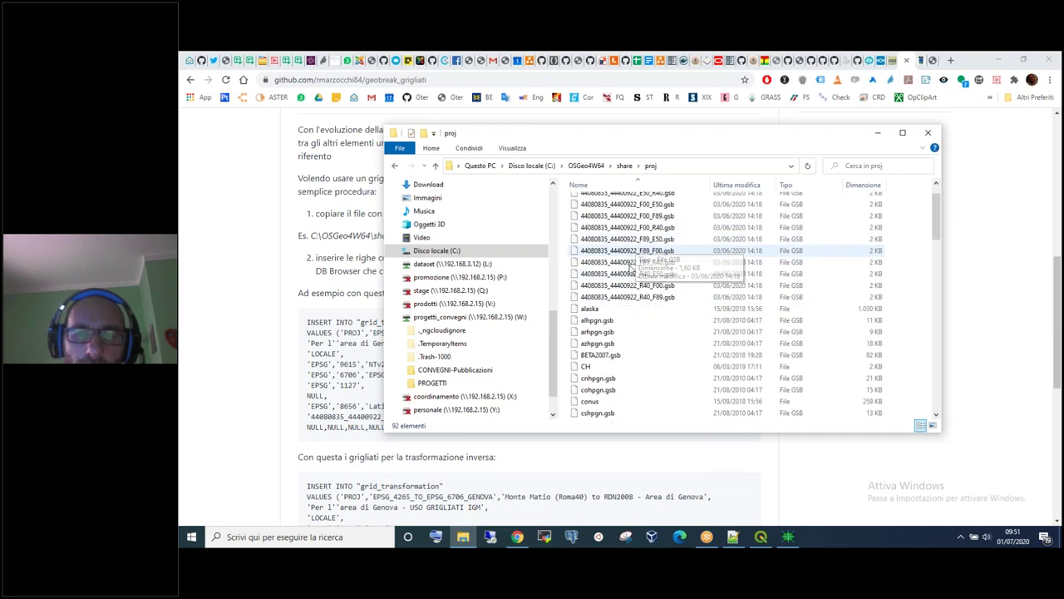
left_click(589, 321)
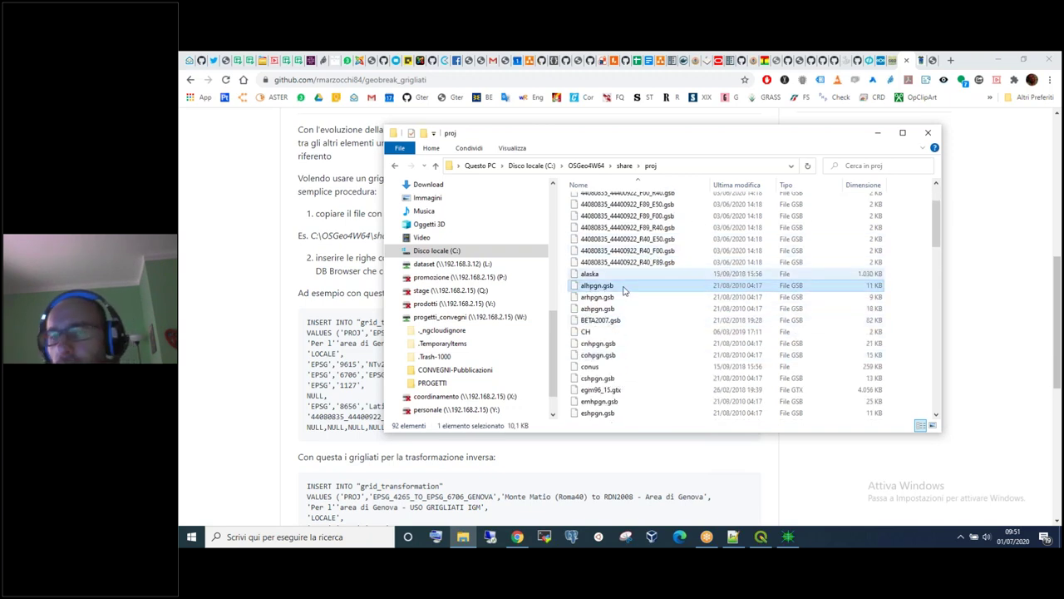
scroll(632, 341, "down", 2)
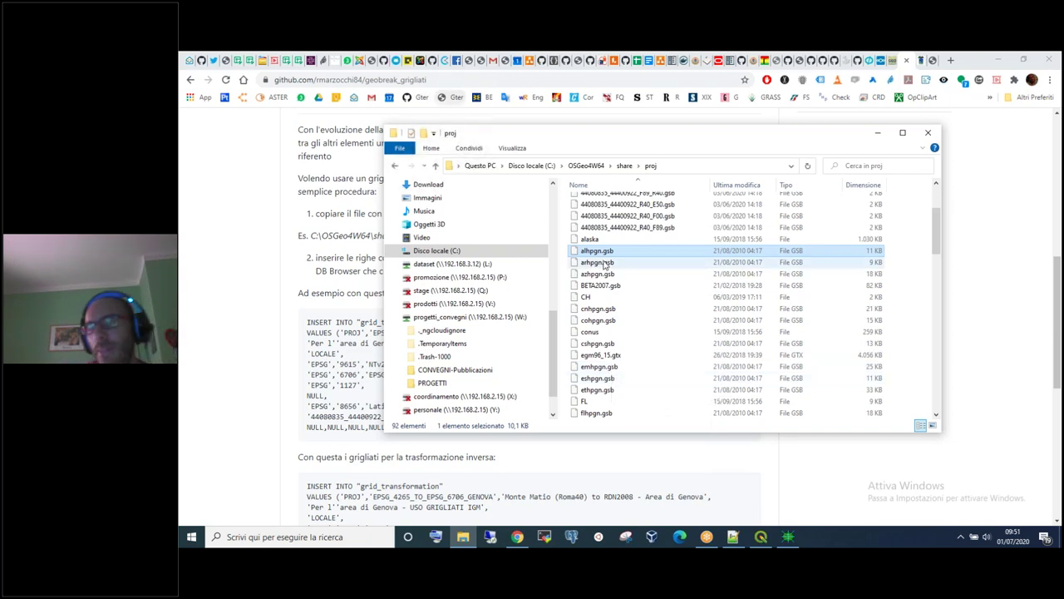
scroll(618, 341, "down", 7)
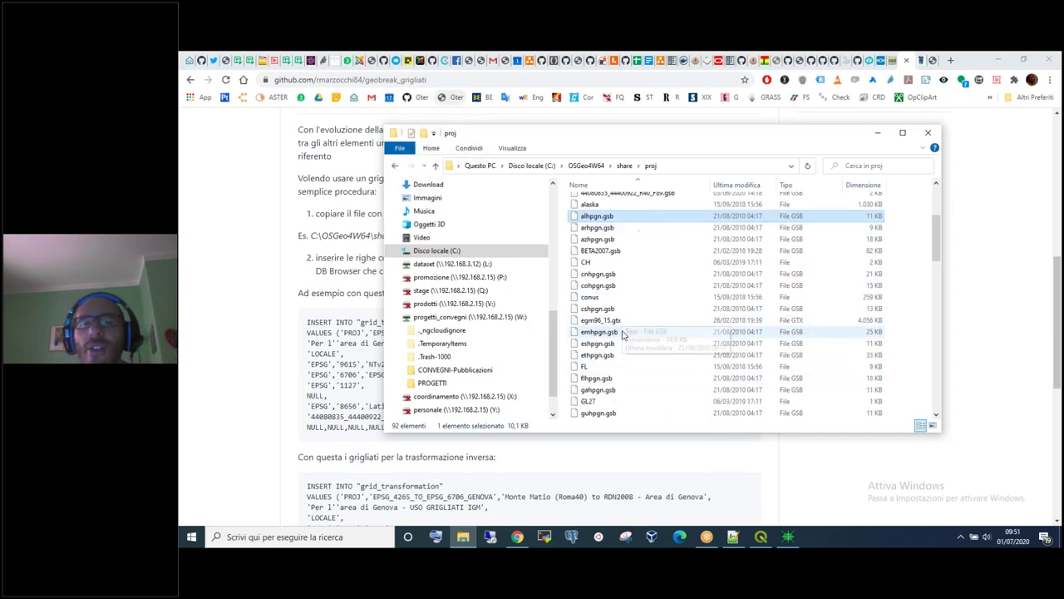
scroll(617, 341, "down", 10)
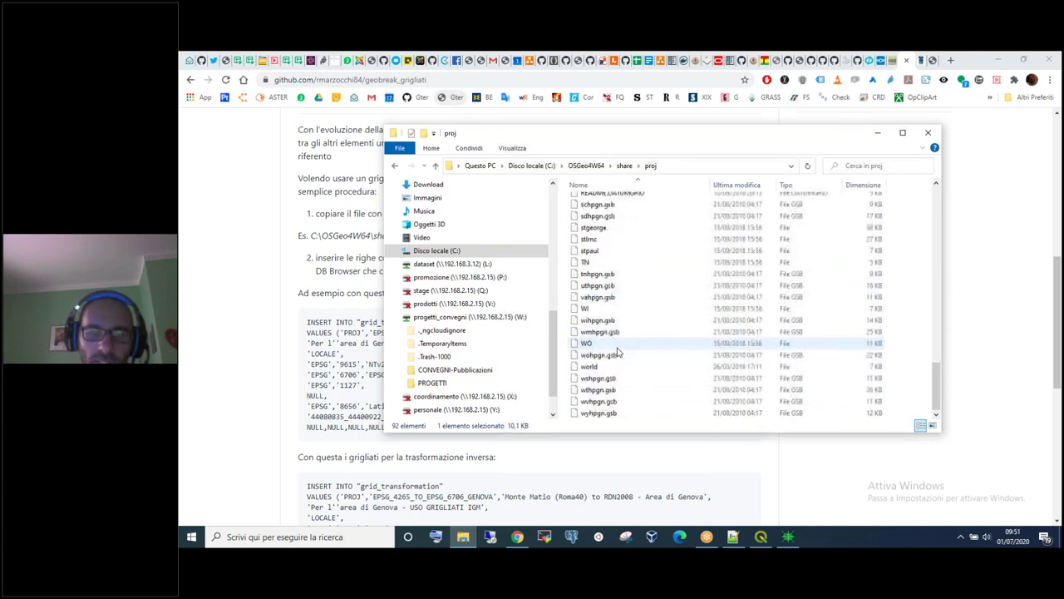
scroll(616, 341, "up", 1)
scroll(617, 340, "down", 1)
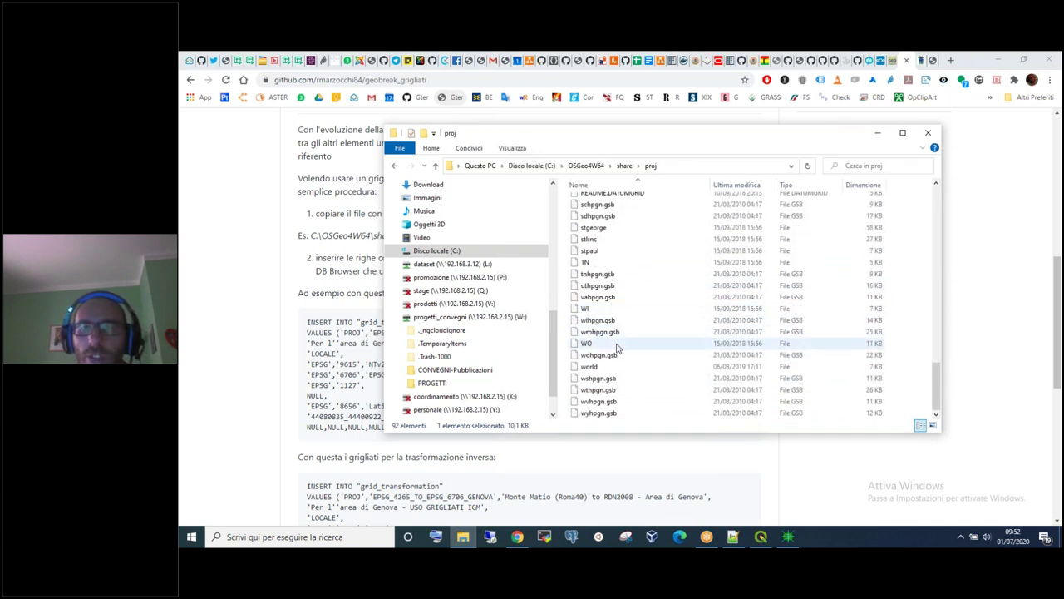
scroll(600, 341, "up", 10)
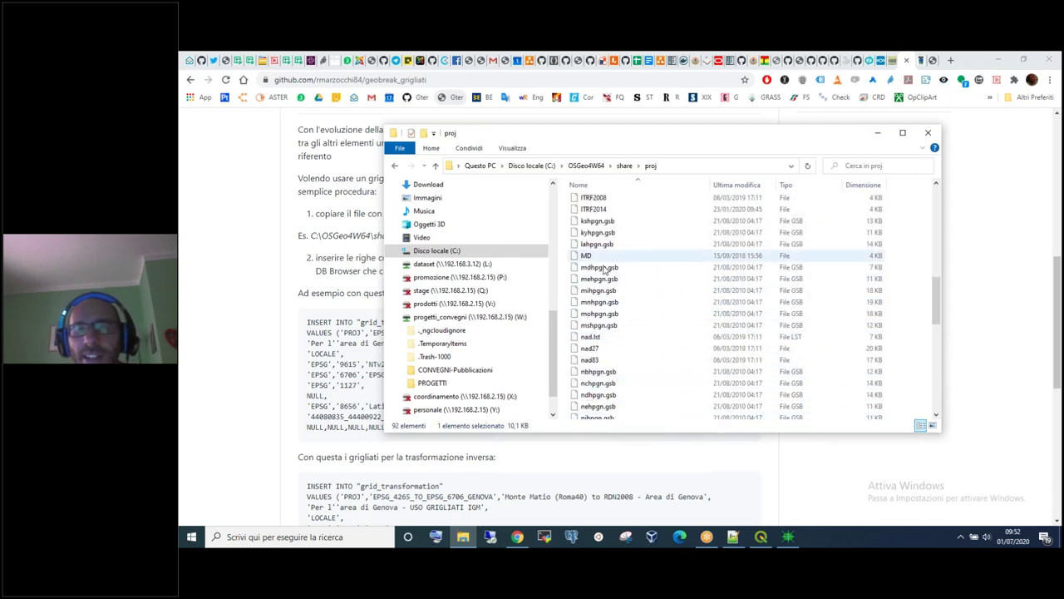
scroll(665, 341, "up", 3)
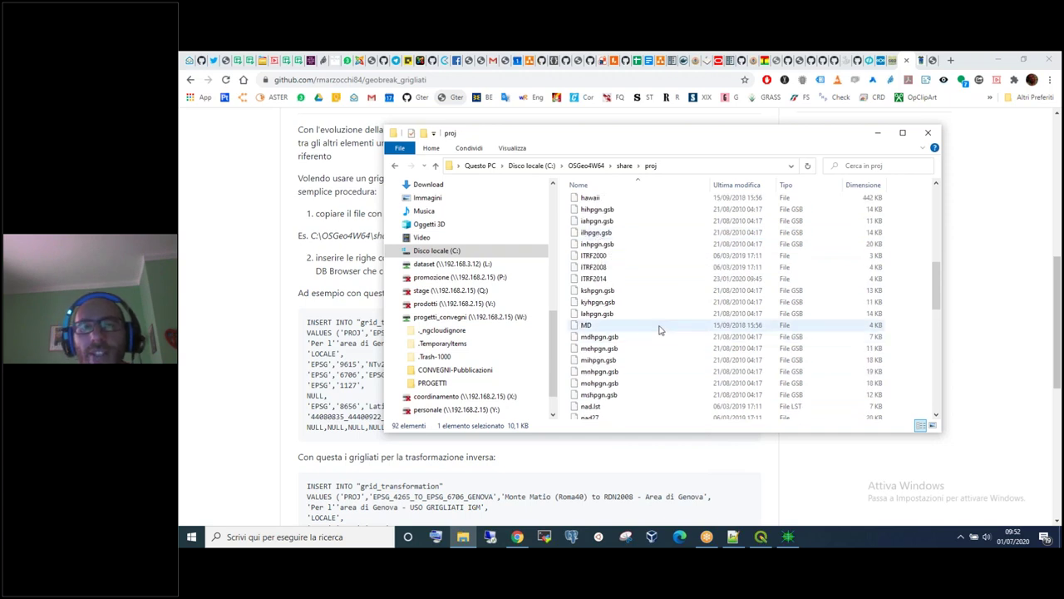
scroll(659, 329, "up", 6)
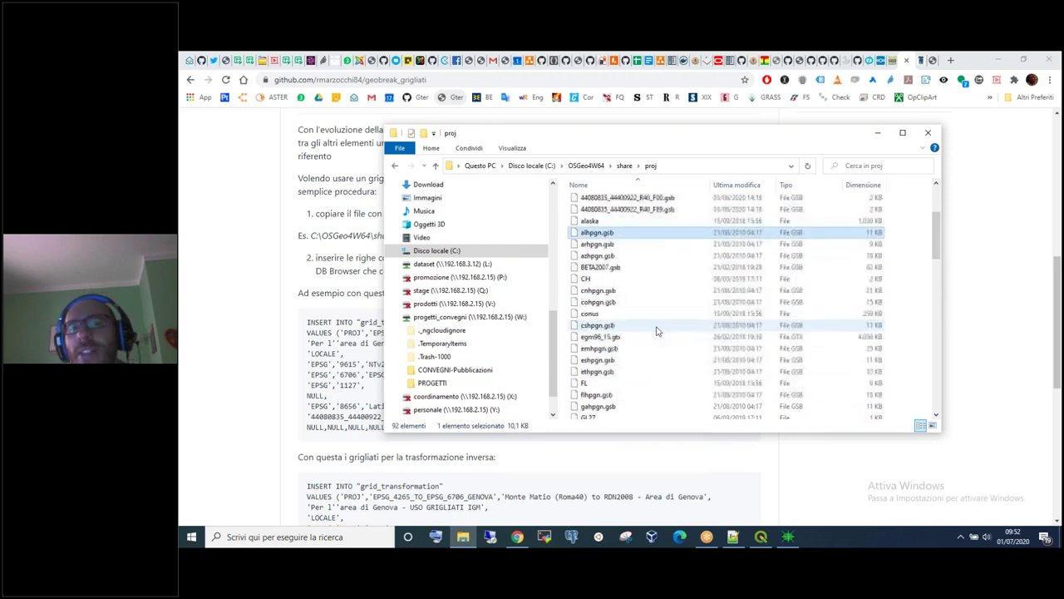
scroll(628, 244, "up", 3)
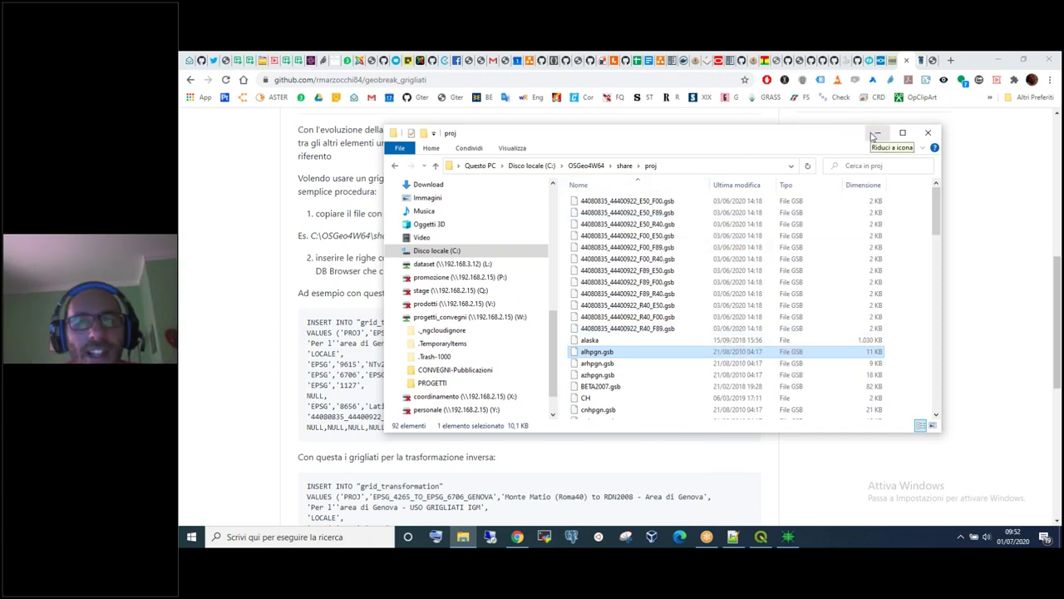
left_click(876, 135)
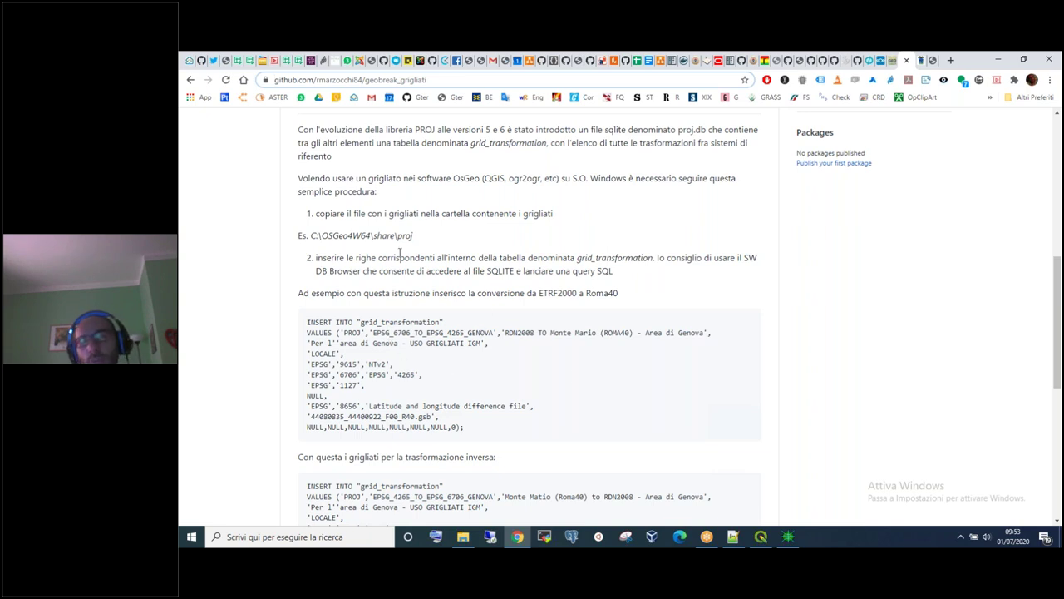
- Examine the README's ETRF2000 to Roma40 INSERT INTO "grid_transformation" query, highlighting SQLITE, the statement and the grid name 44080835_44400922_F00_R40
scroll(511, 368, "down", 2)
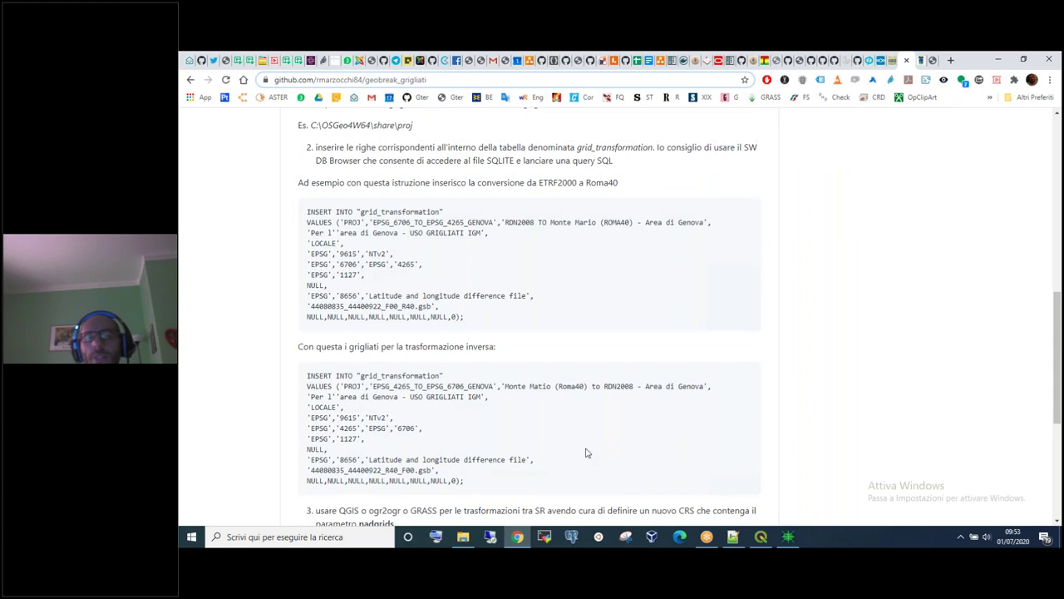
scroll(397, 200, "up", 1)
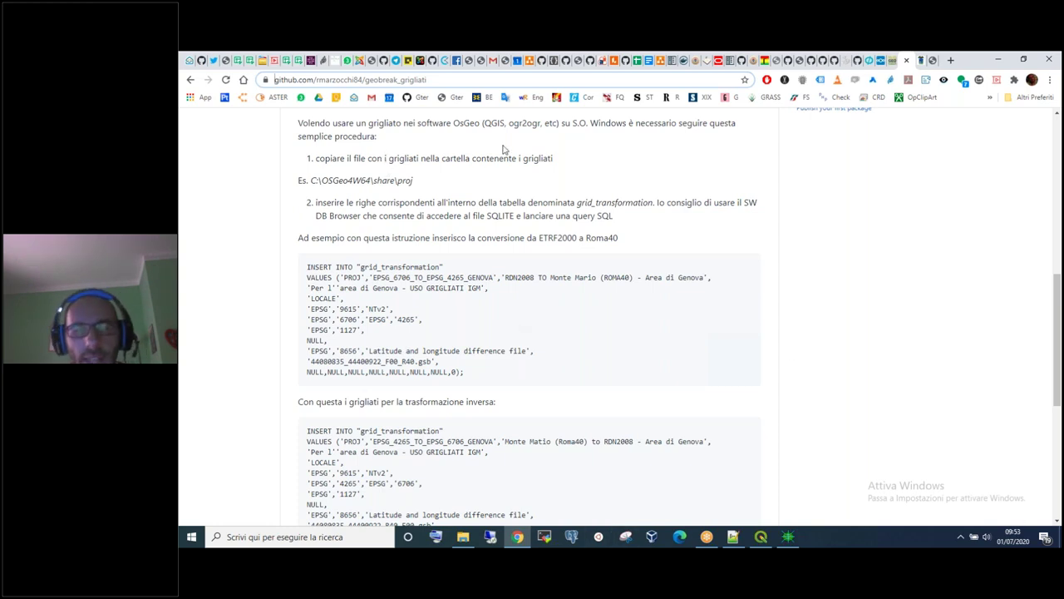
double_click(490, 216)
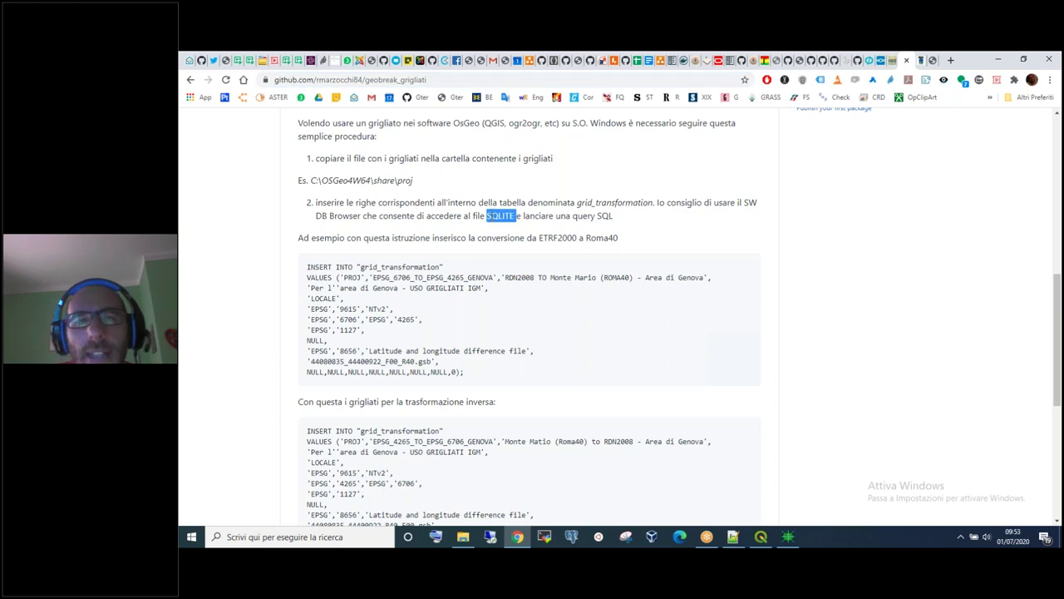
left_click(308, 272)
left_click_drag(307, 268, 497, 391)
left_click(385, 279)
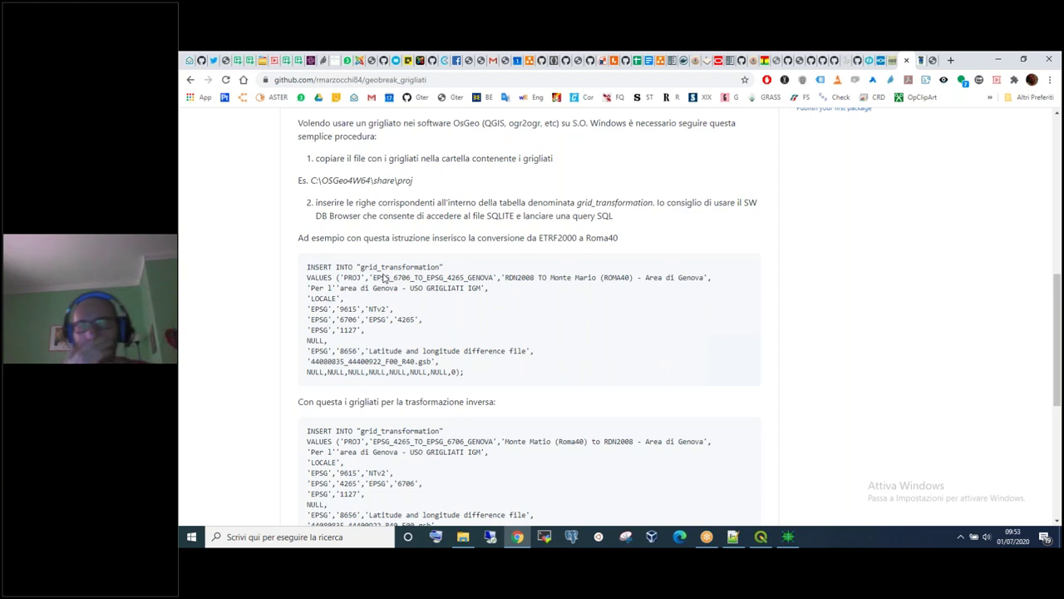
double_click(388, 365)
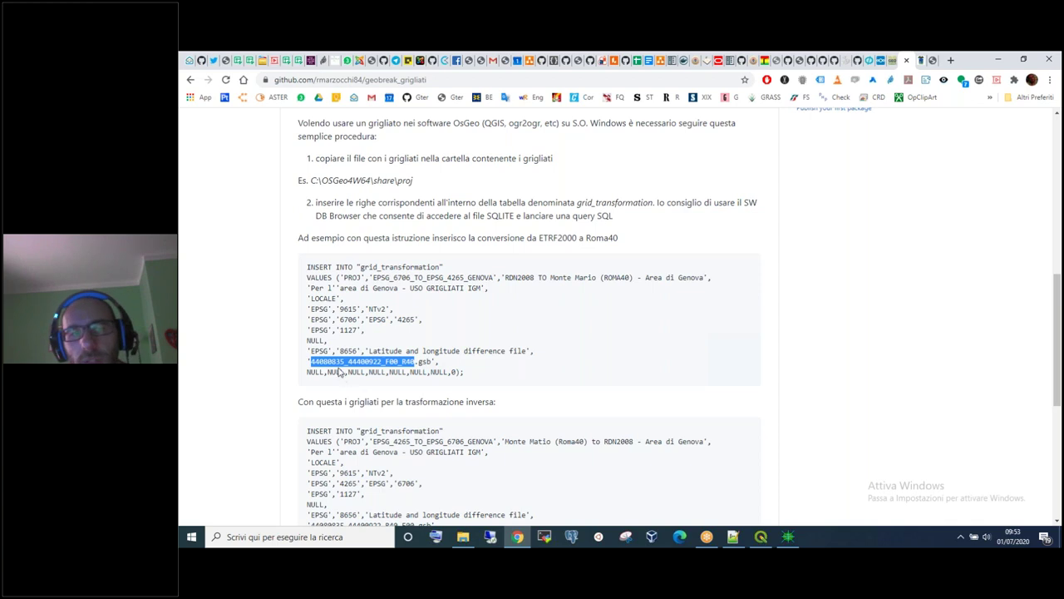